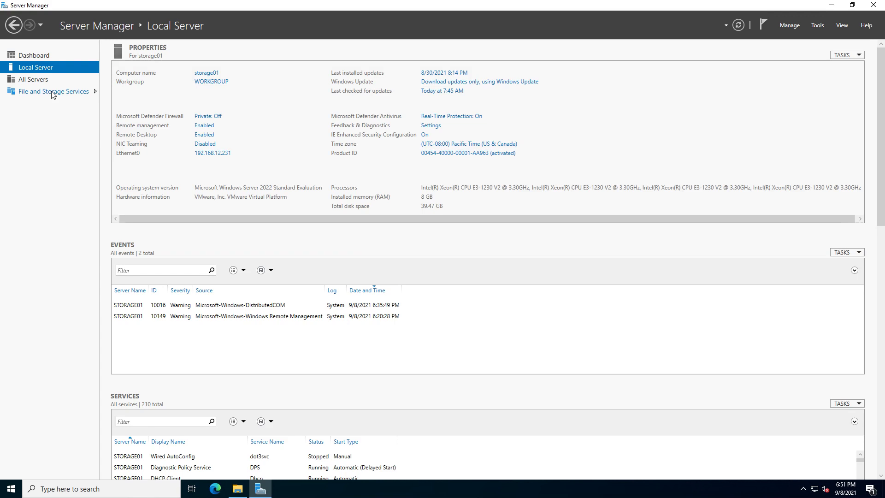
Step: Review the permissions and settings of the smb01 share in File and Storage Services, leaving its properties unchanged
left_click(53, 92)
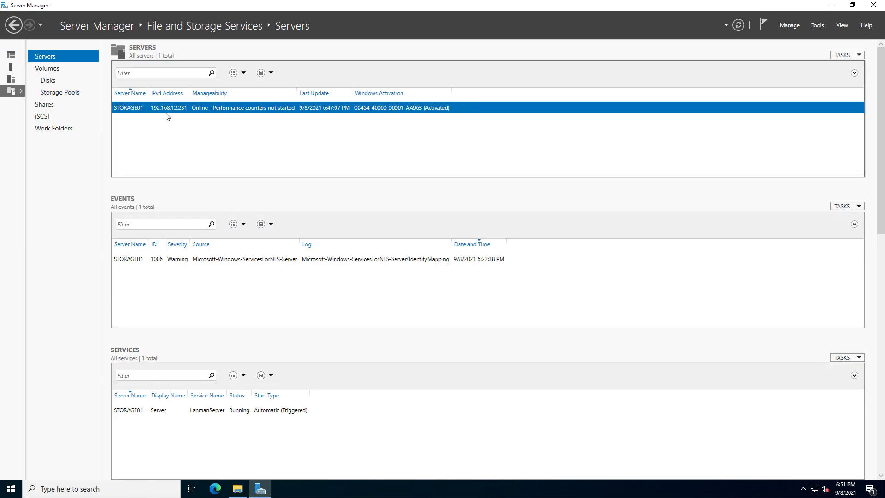
left_click(51, 108)
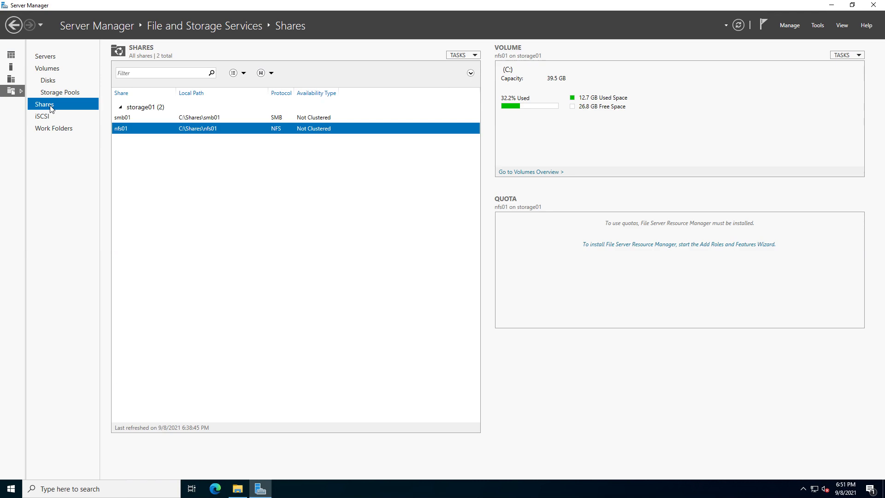
left_click(215, 120)
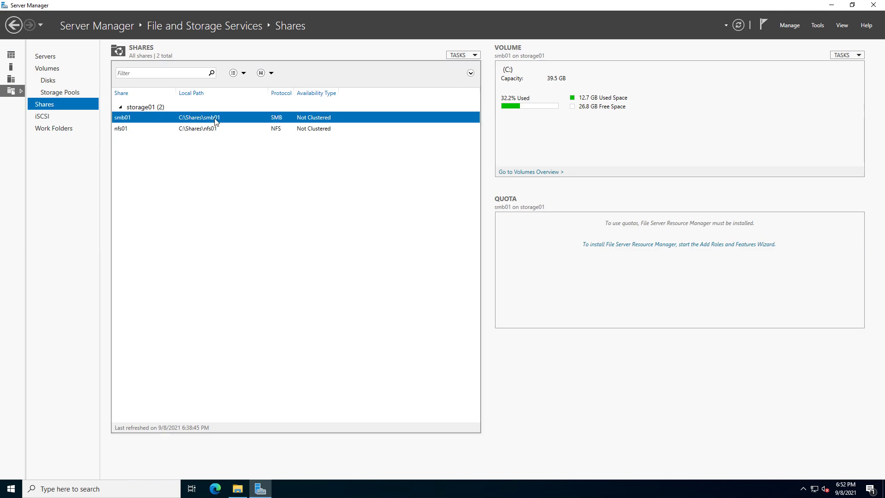
right_click(215, 121)
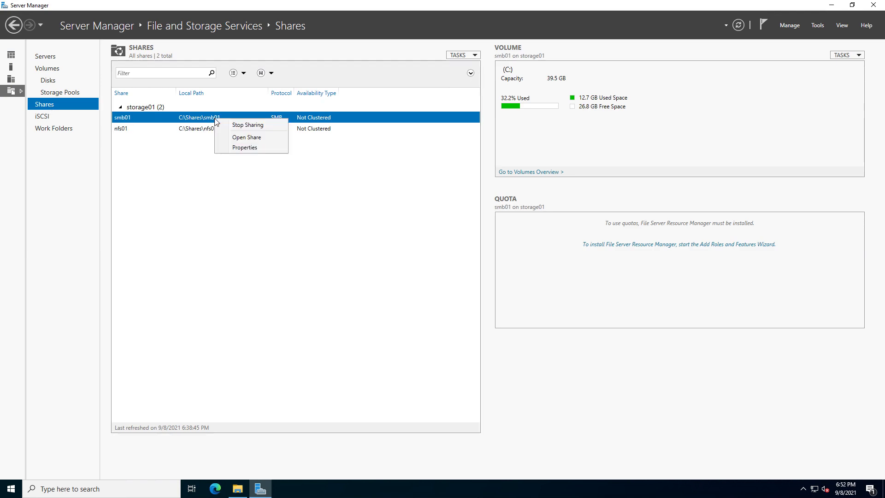
left_click(234, 149)
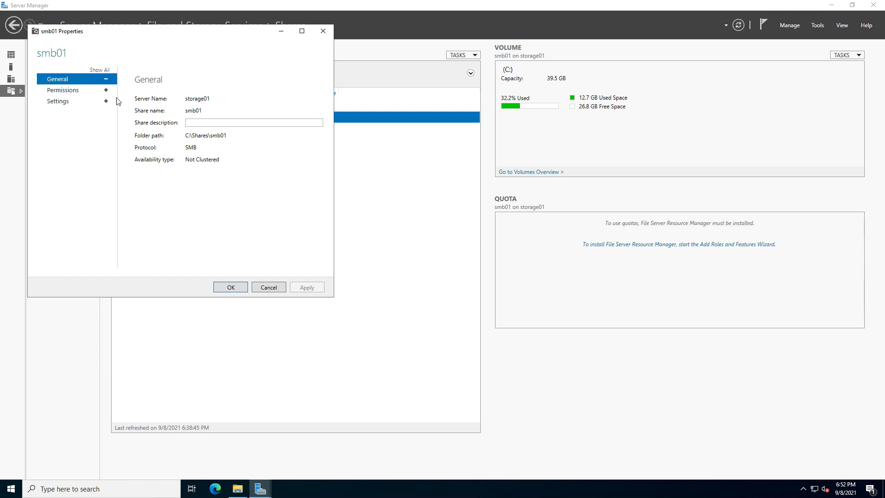
left_click(72, 92)
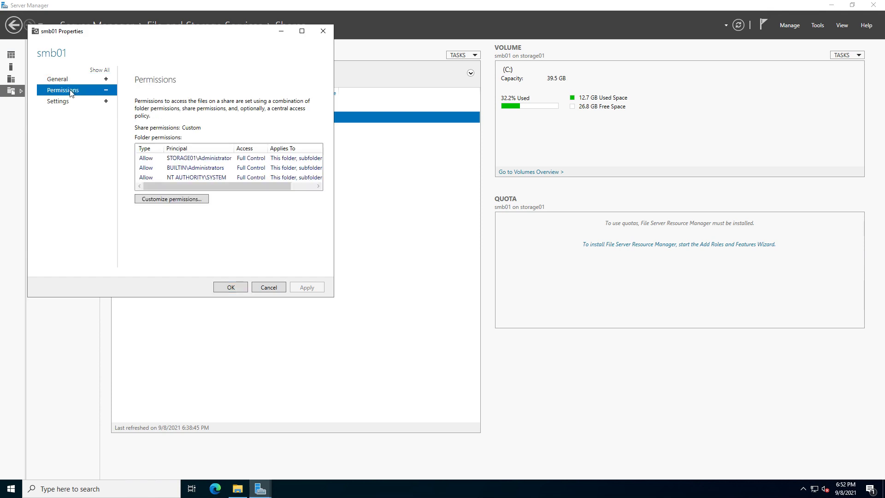
left_click(64, 103)
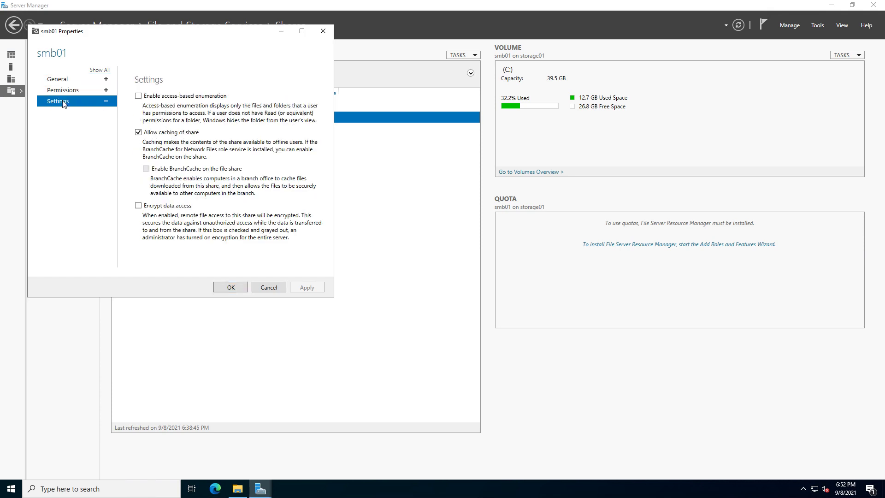
left_click(266, 288)
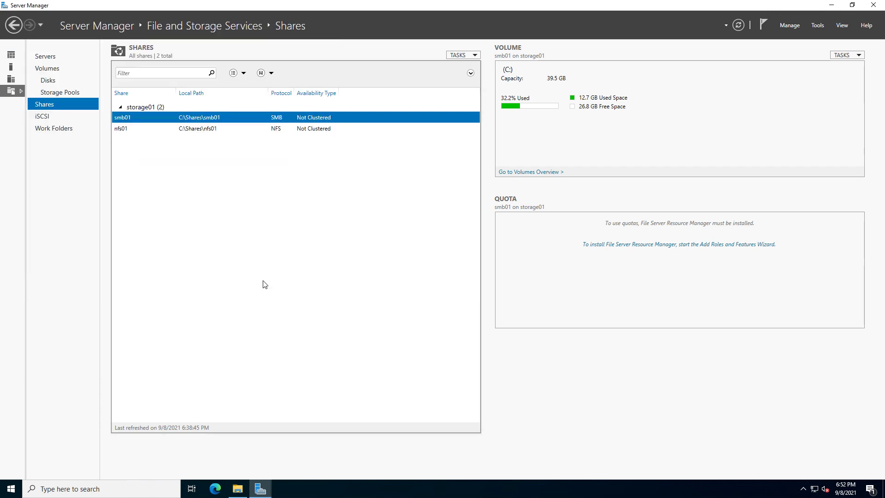
Step: Review the nfs01 share's general properties, authentication, share permissions and NTFS permissions without changing them
left_click(227, 131)
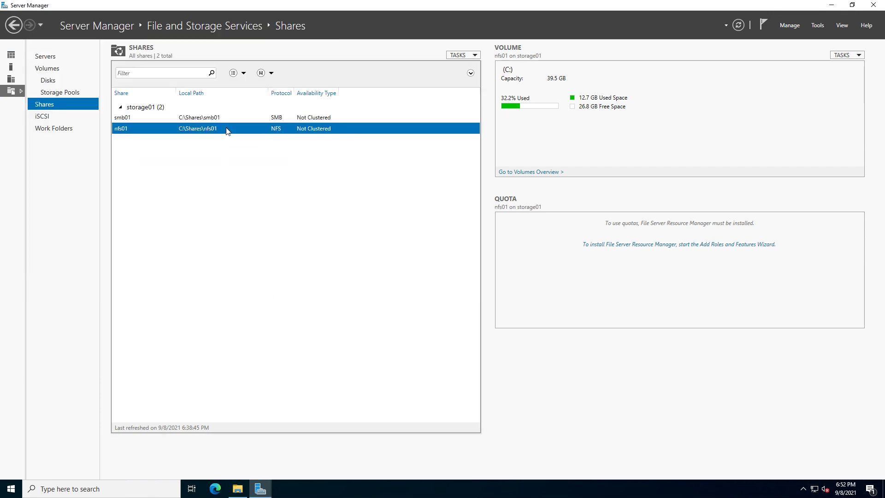
right_click(228, 130)
left_click(240, 148)
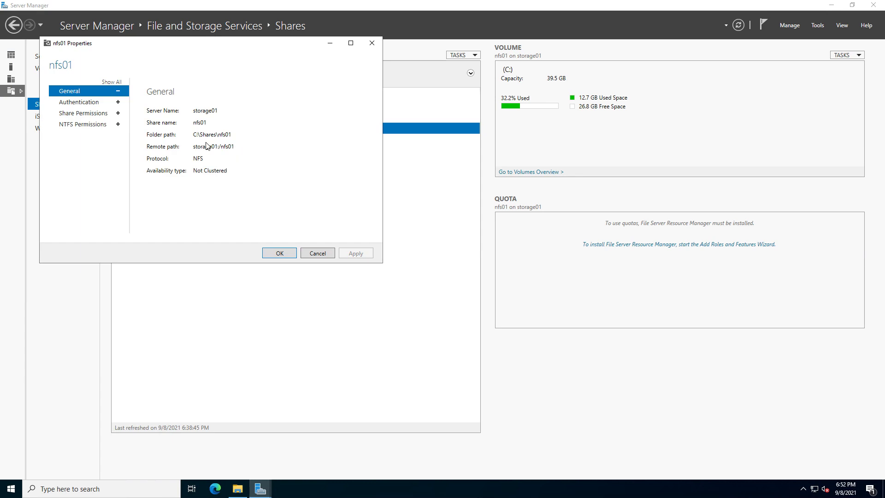
left_click(77, 102)
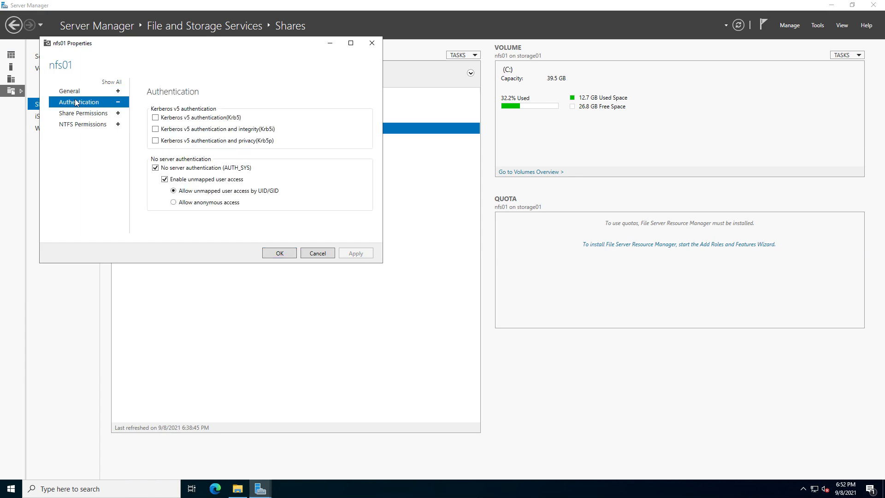
left_click(69, 115)
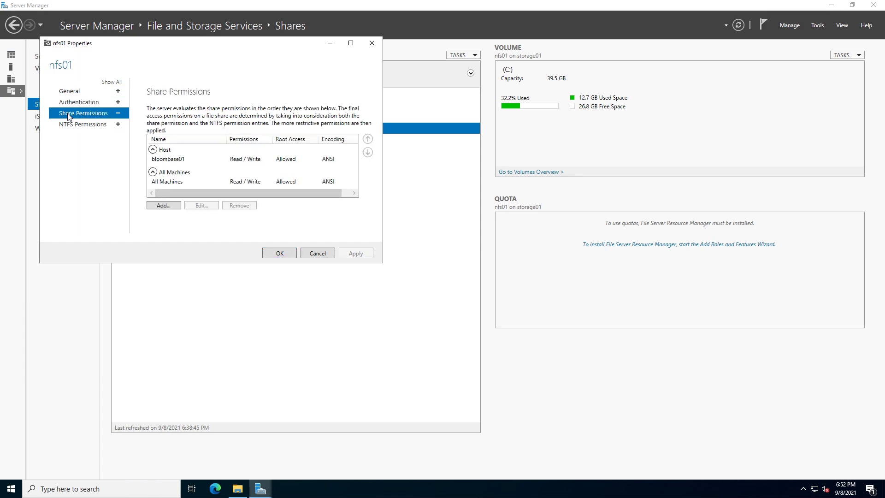
left_click(69, 125)
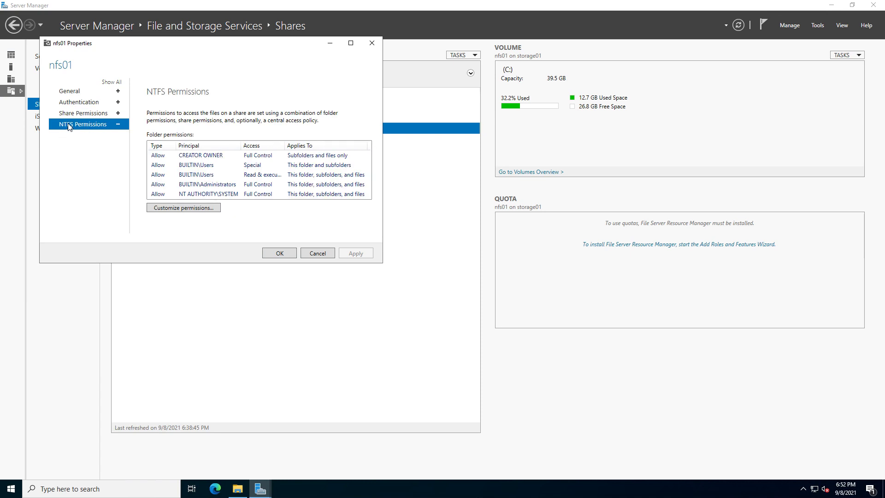
left_click(328, 256)
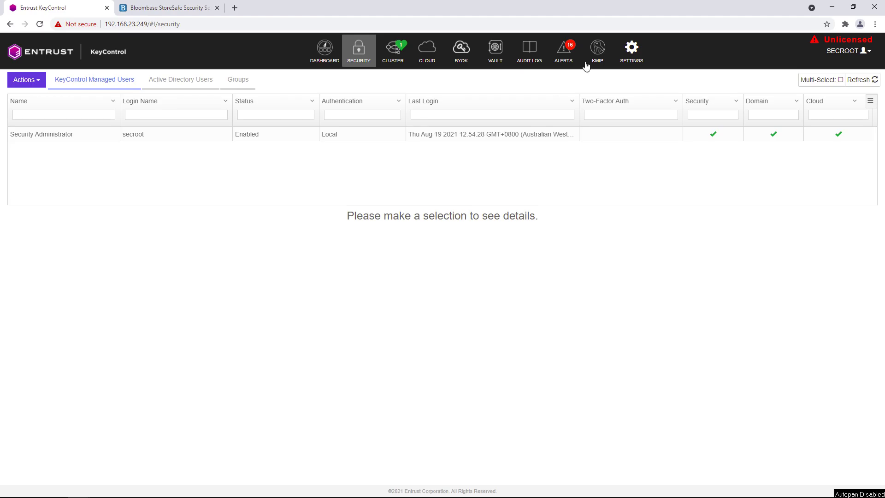
Step: Review the KMIP server's basic settings and the details of the storesafe-cert client certificate
left_click(598, 58)
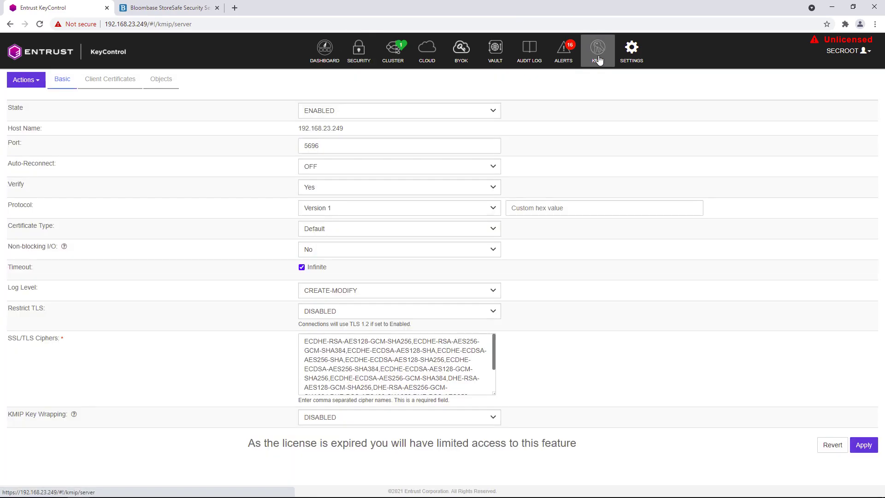
left_click(94, 87)
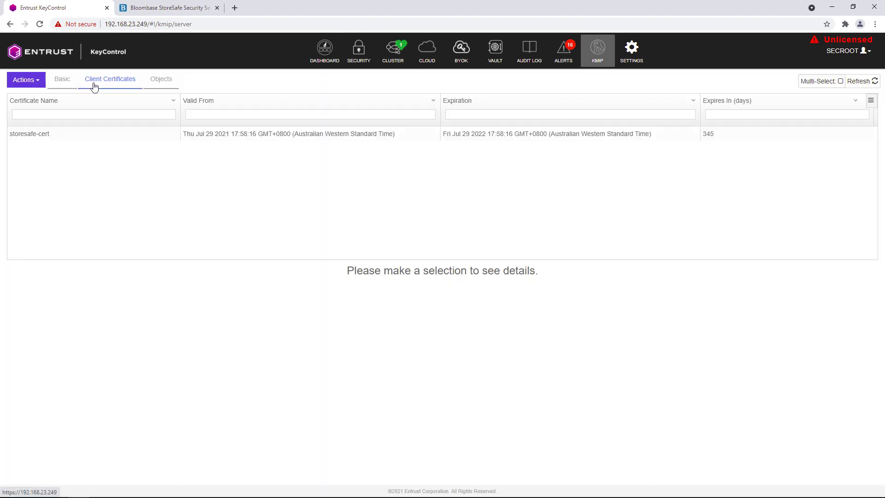
left_click(65, 133)
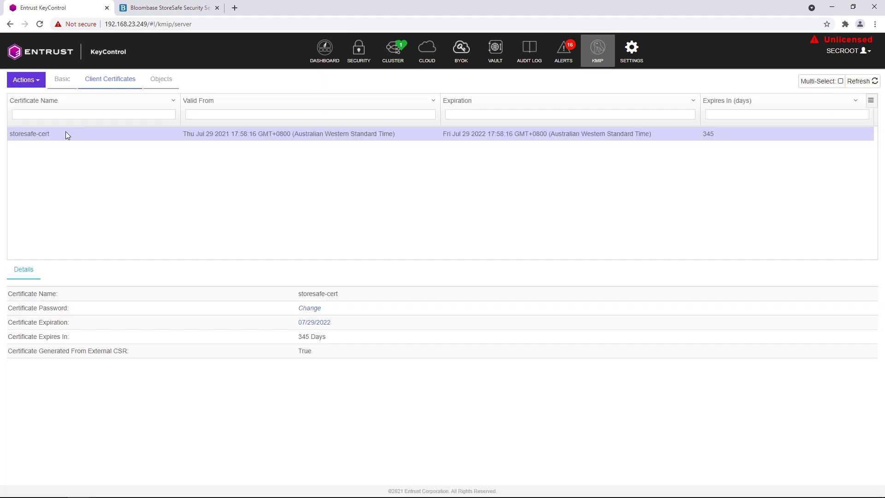
triple_click(312, 294)
left_click(374, 295)
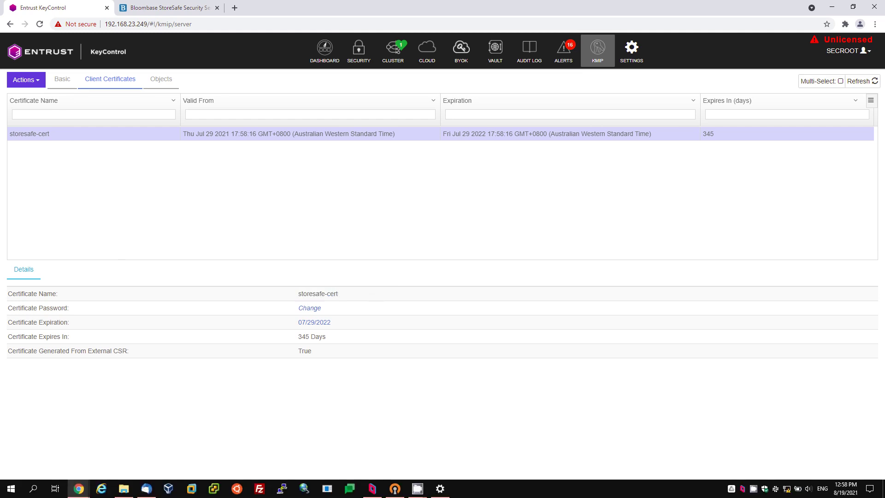
Step: Switch to Bloombase StoreSafe Security Server and open the keycontrol entry among the OASIS KMIP key managers
key("alt+Tab")
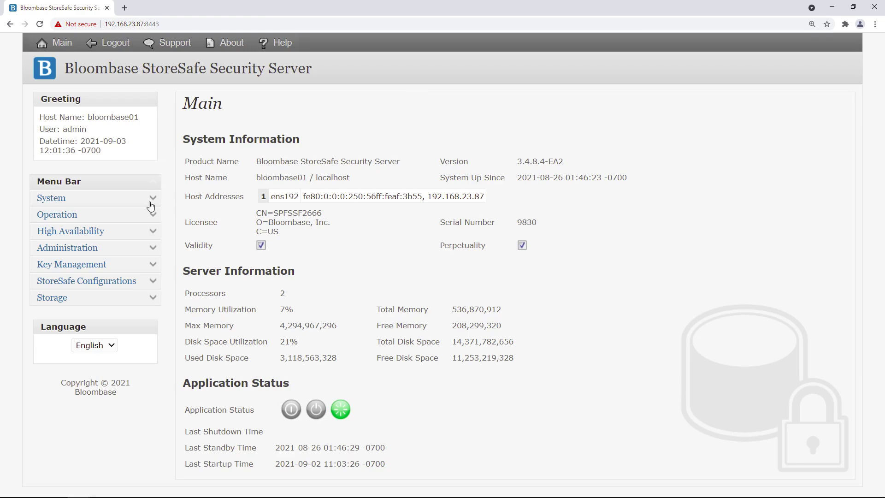
left_click(152, 263)
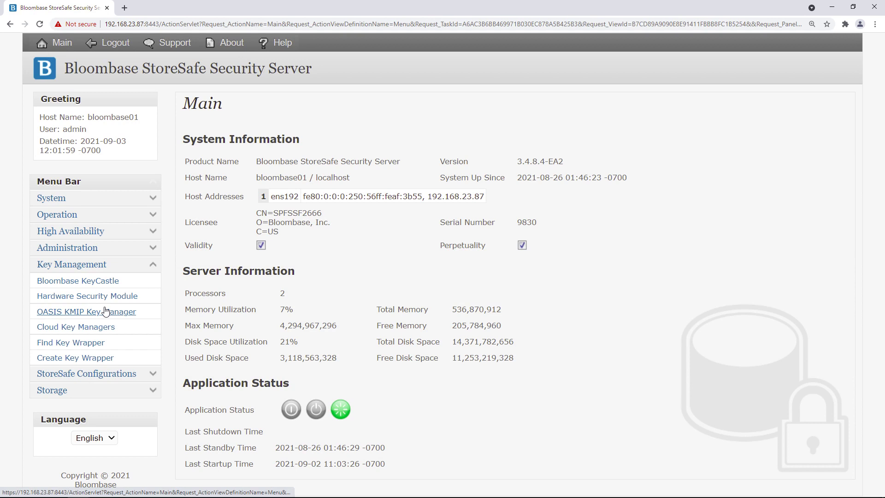
left_click(110, 314)
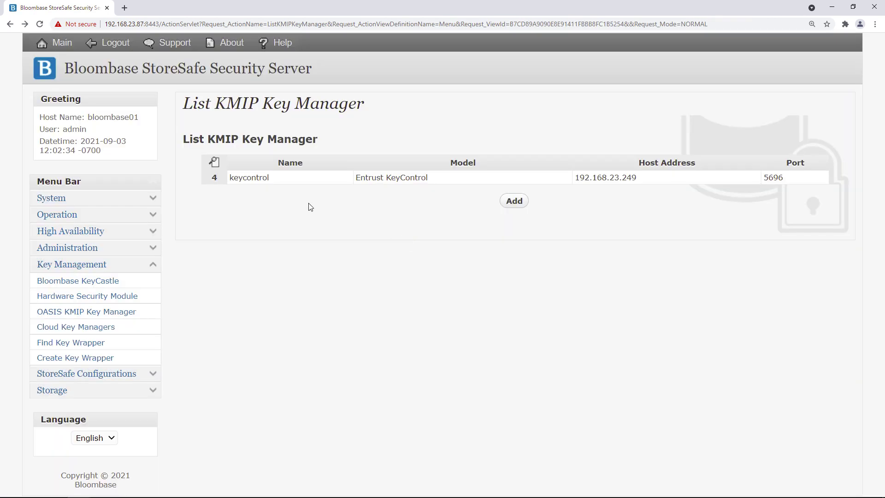
left_click(255, 179)
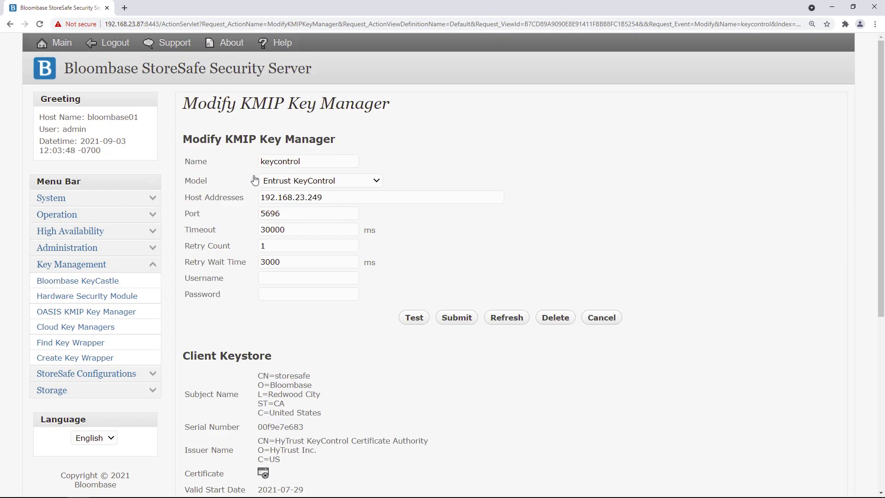
Step: Examine the key manager's connection details, keeping Entrust KeyControl as the model and checking the host address and port
left_click(291, 180)
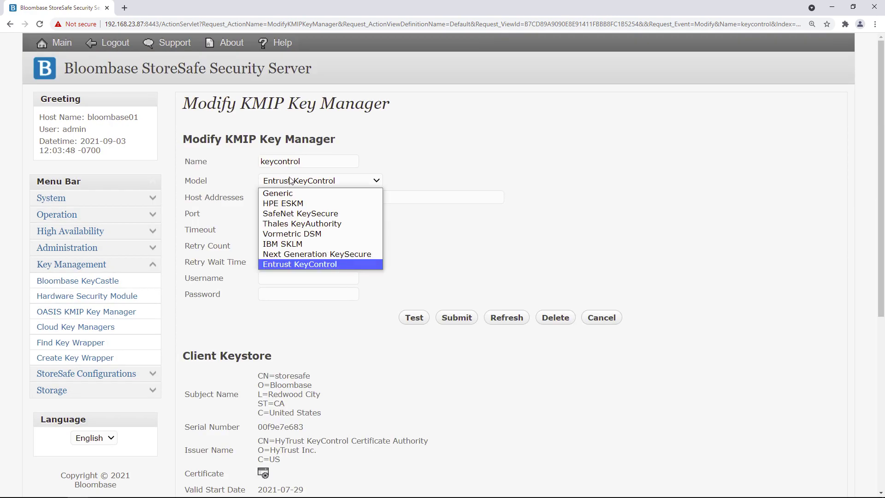
left_click(294, 264)
left_click_drag(348, 196, 232, 194)
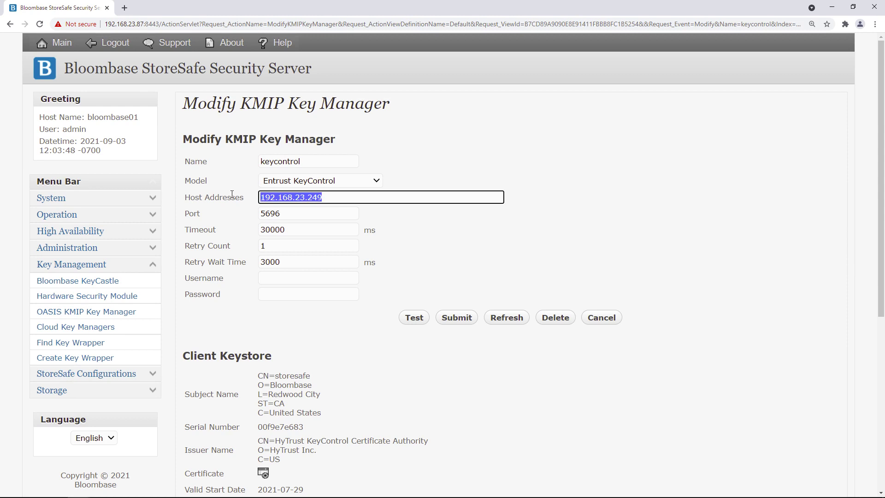
left_click(218, 215)
left_click_drag(303, 217, 236, 220)
left_click(233, 220)
Step: Review the key manager's client keystore and trust certificate details
scroll(233, 220, "down", 5)
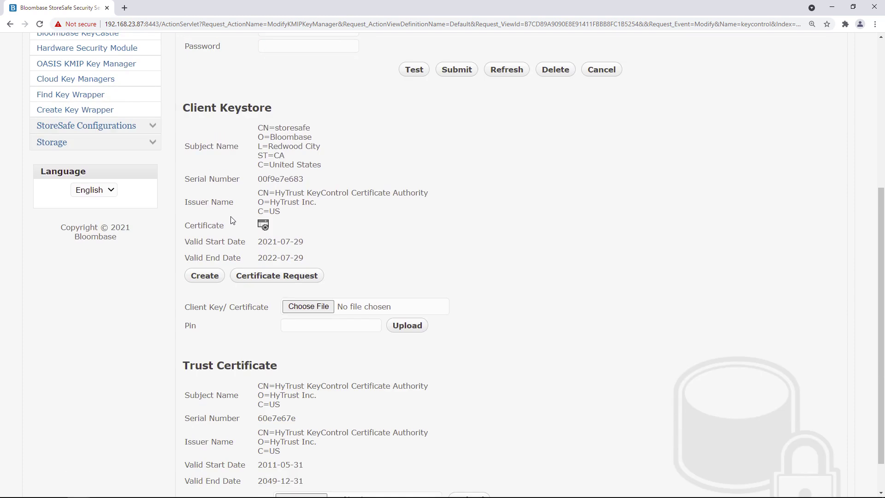
scroll(232, 220, "down", 1)
left_click_drag(201, 62, 265, 82)
left_click(243, 100)
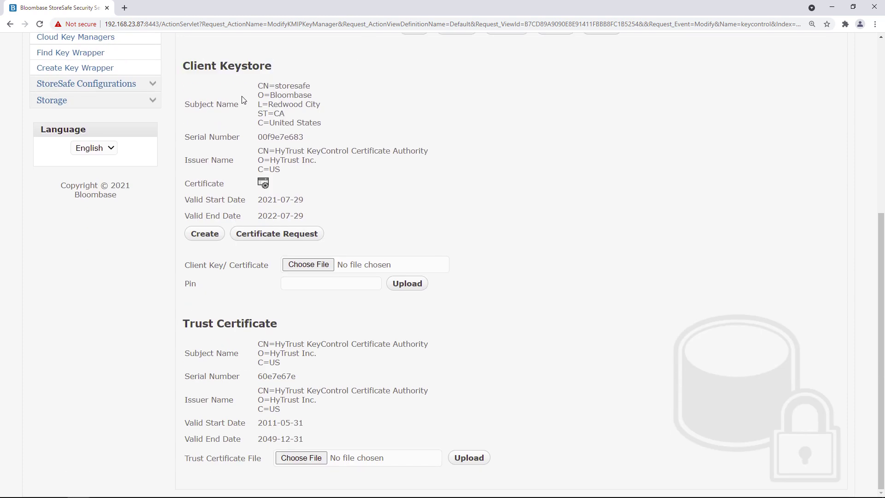
left_click_drag(192, 323, 273, 336)
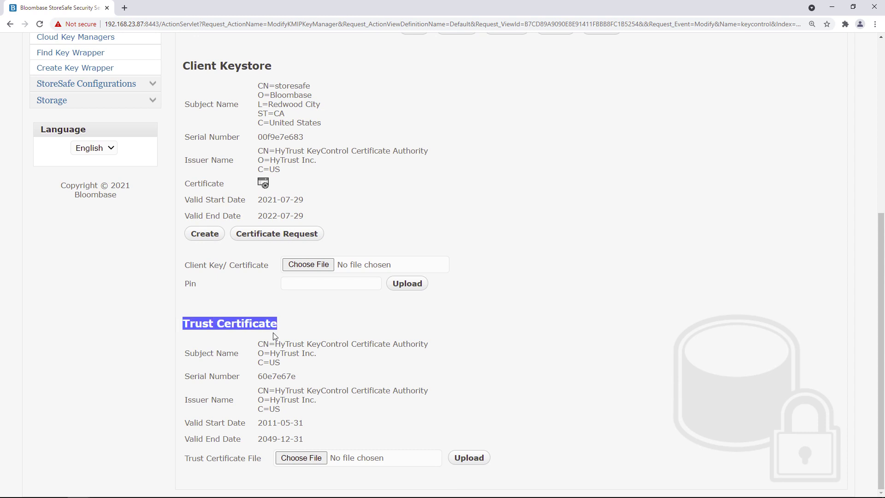
left_click(367, 334)
Step: Test the keycontrol key manager's connection to its host and check the test result
scroll(366, 334, "up", 6)
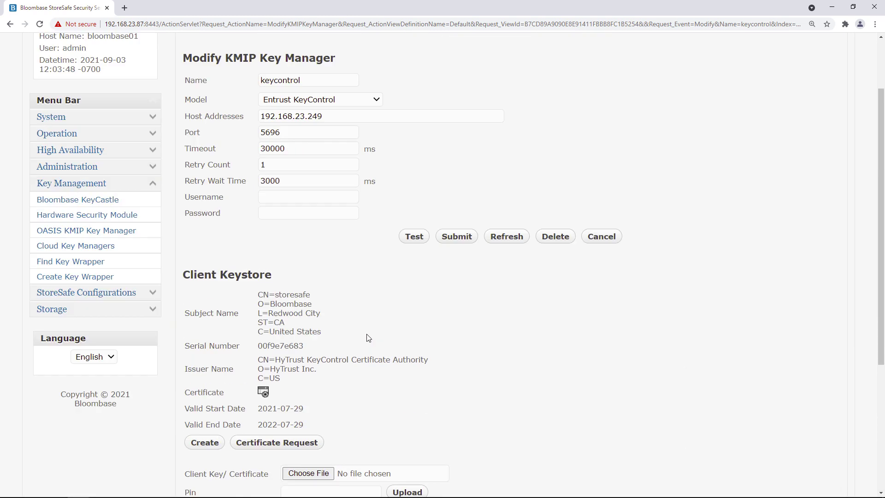
left_click(414, 317)
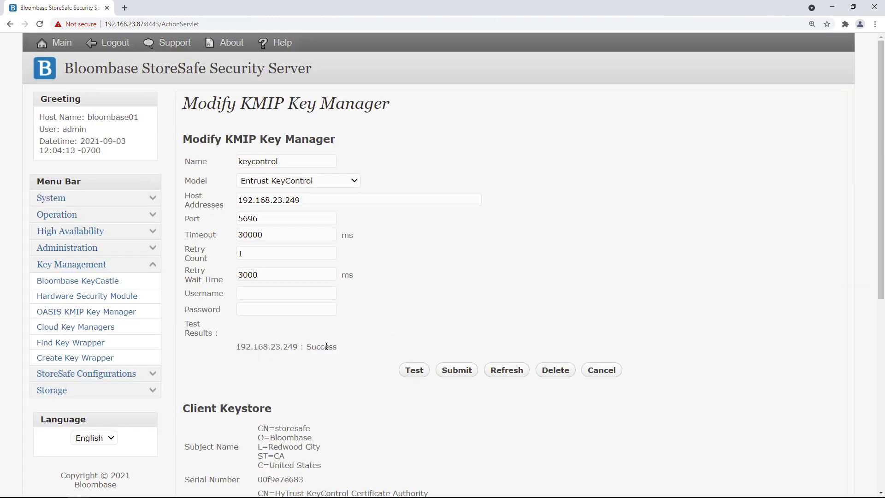
double_click(326, 346)
left_click(385, 338)
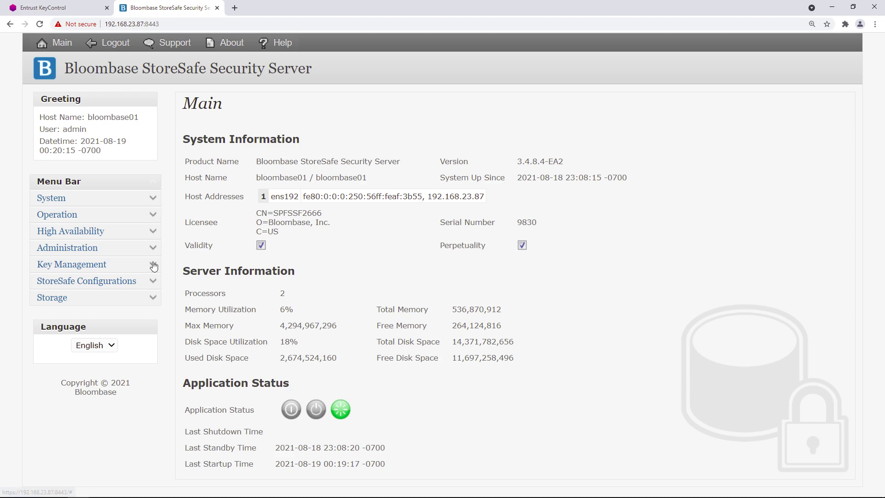
Step: Search the key wrappers with type Symmetric and status Active
left_click(153, 265)
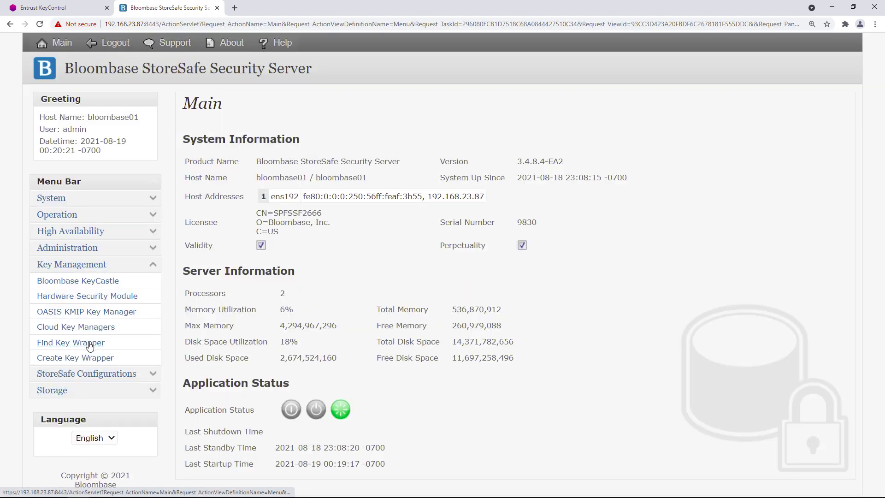
left_click(90, 343)
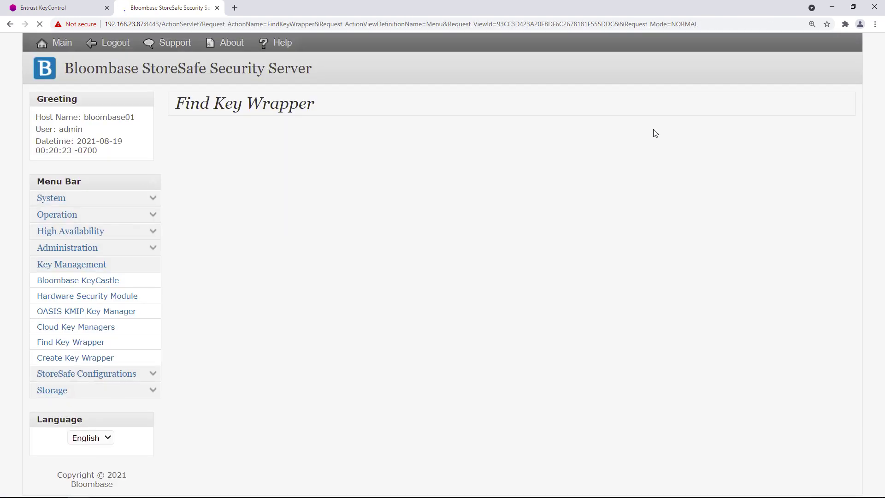
left_click(490, 161)
left_click(451, 194)
left_click(628, 162)
left_click(603, 184)
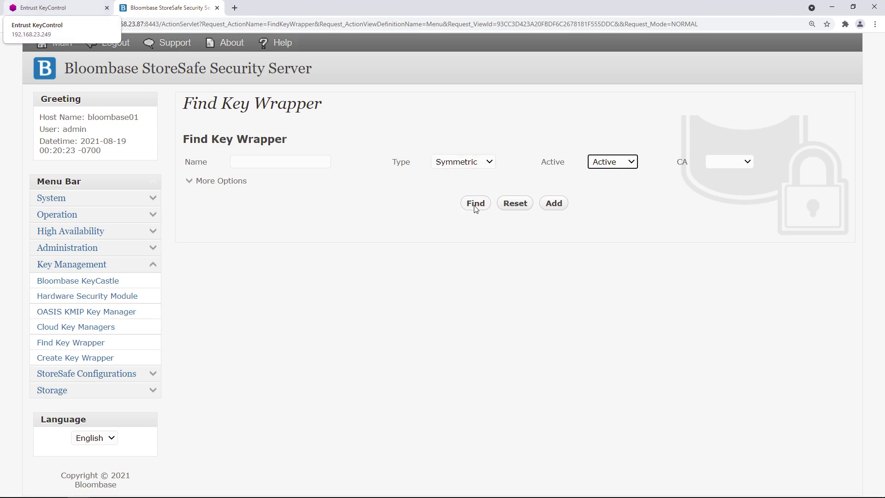
left_click(475, 203)
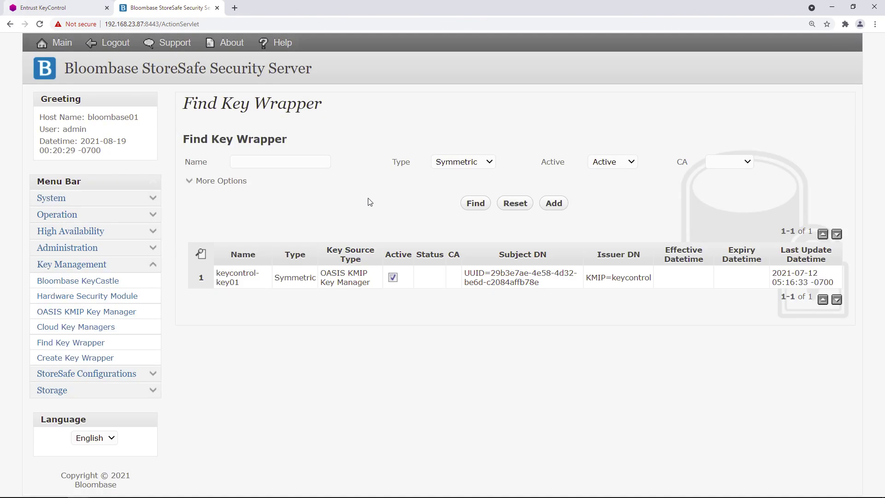
Step: Examine the keycontrol-key01 key wrapper's details, highlighting its KMIP UUID, and close them without changes
left_click(231, 281)
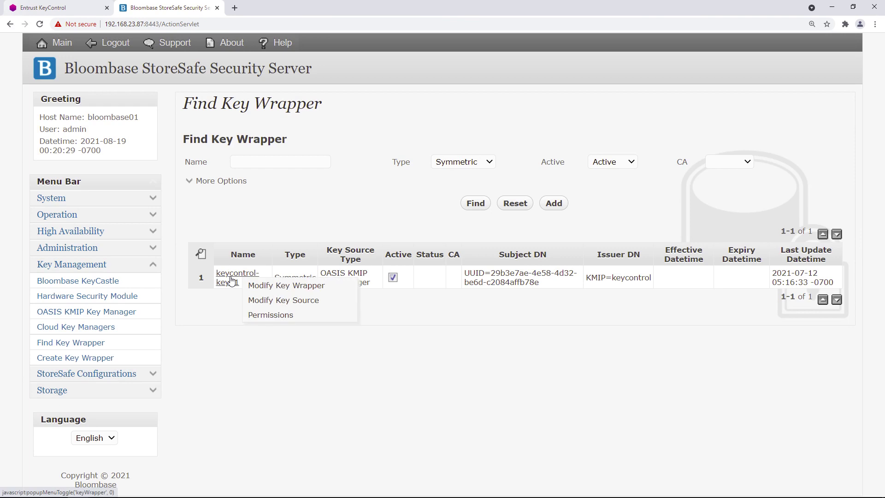
left_click(255, 286)
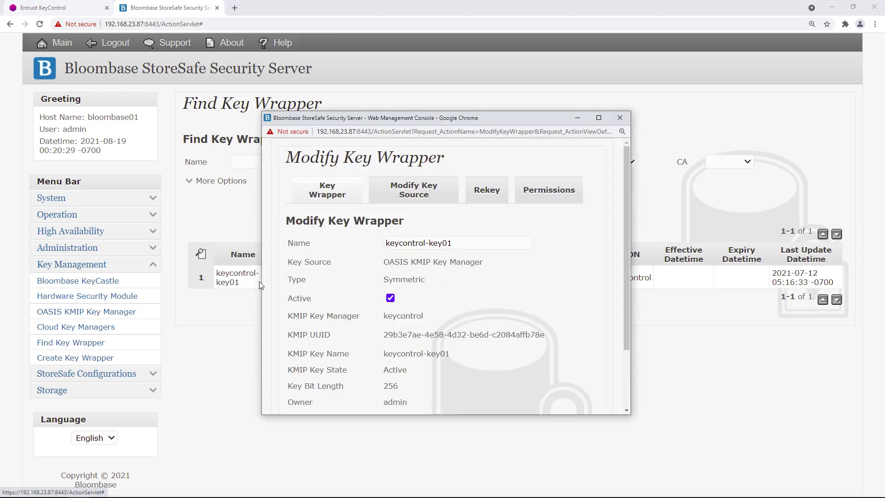
scroll(384, 261, "down", 2)
scroll(382, 261, "down", 1)
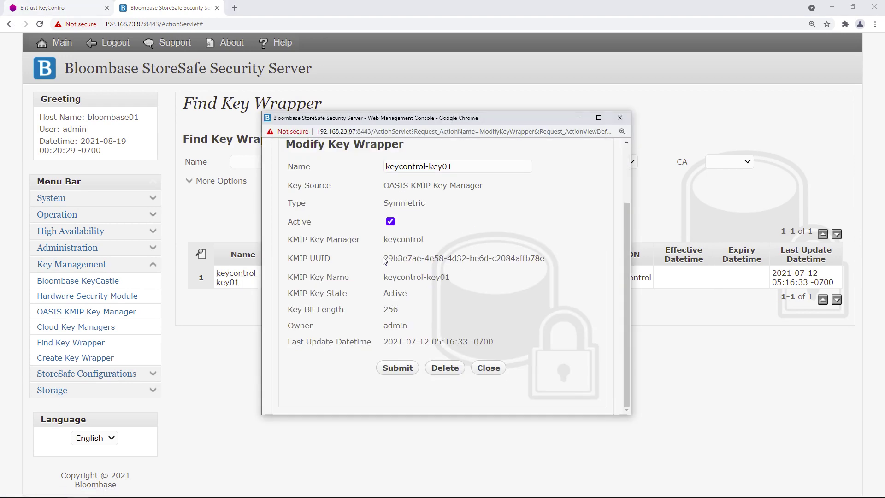
left_click_drag(384, 259, 547, 269)
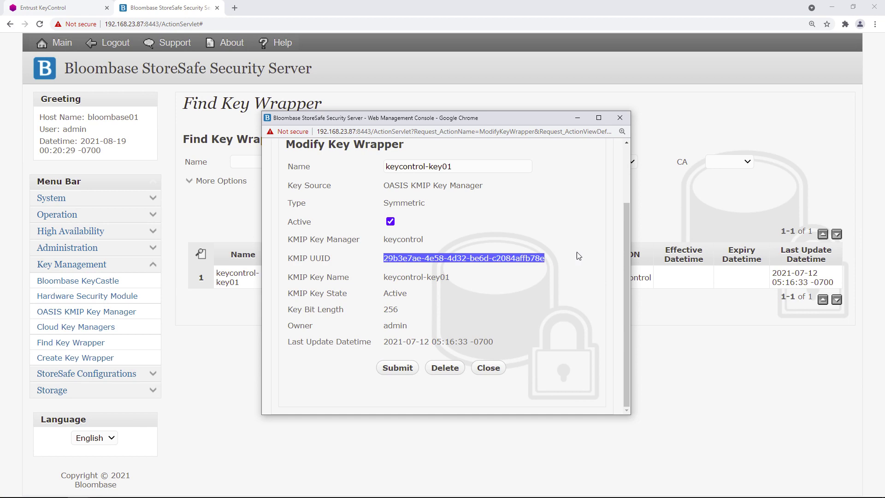
left_click(488, 367)
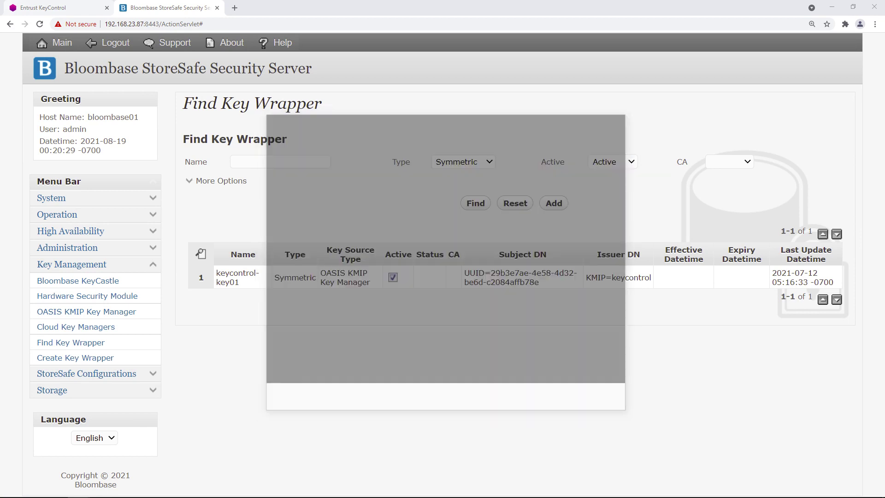
Step: Switch to Entrust KeyControl and examine the KMIP object whose UUID matches the keycontrol-key01 wrapper
key("ctrl+shift+Tab")
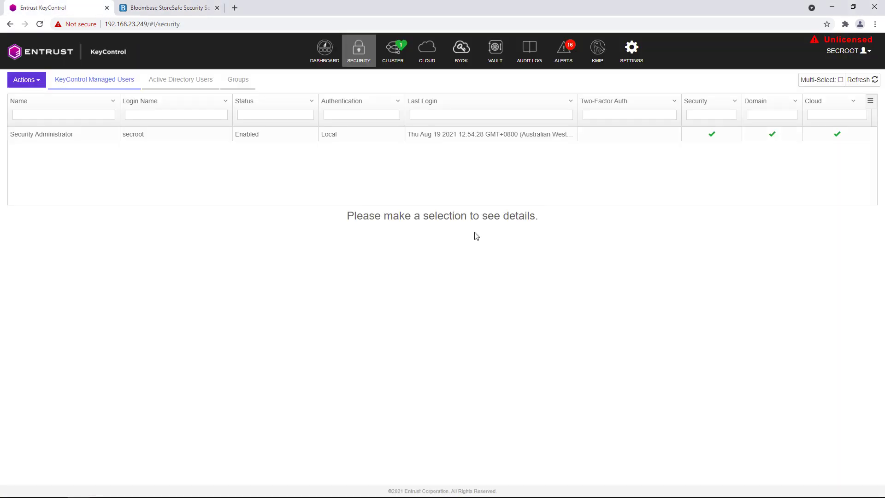
left_click(602, 60)
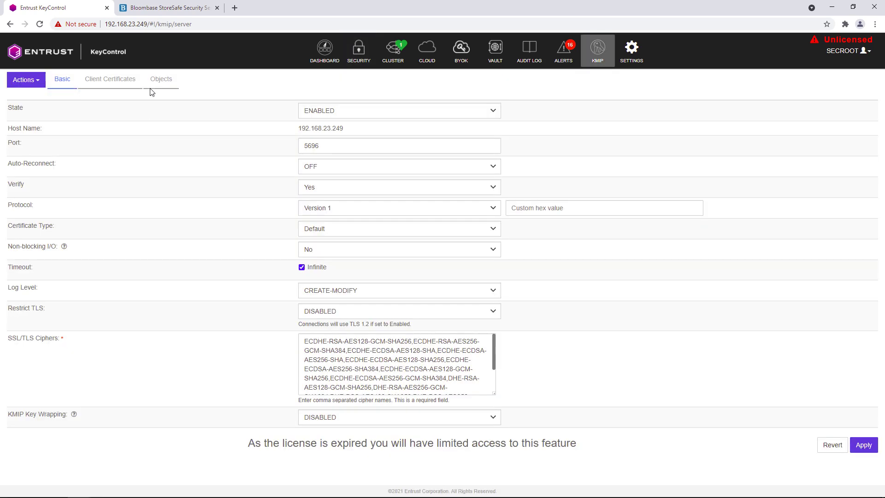
left_click(155, 84)
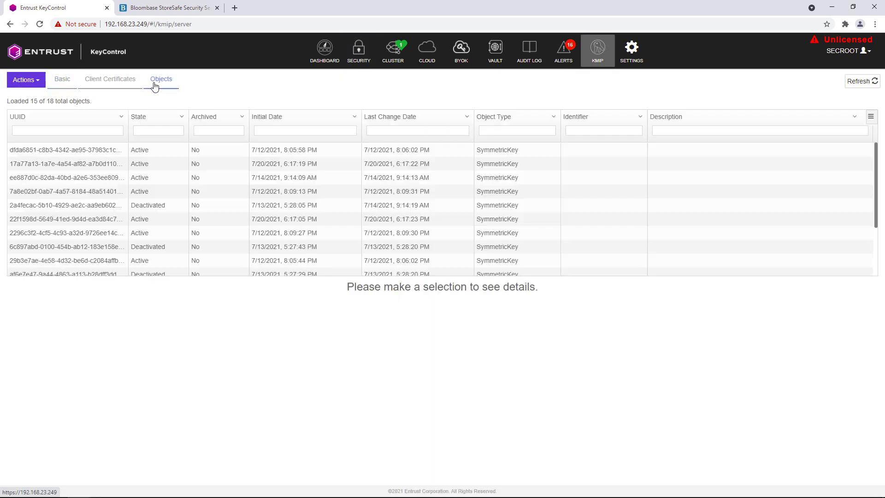
left_click(71, 260)
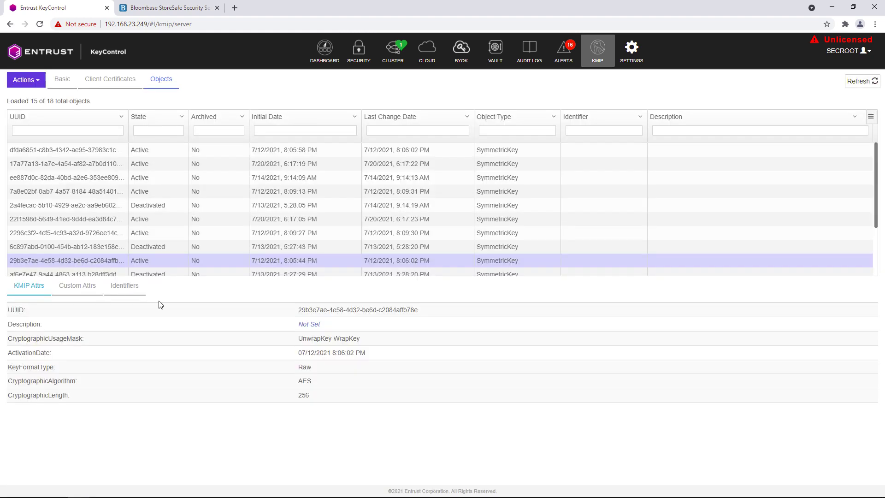
left_click_drag(314, 313, 419, 307)
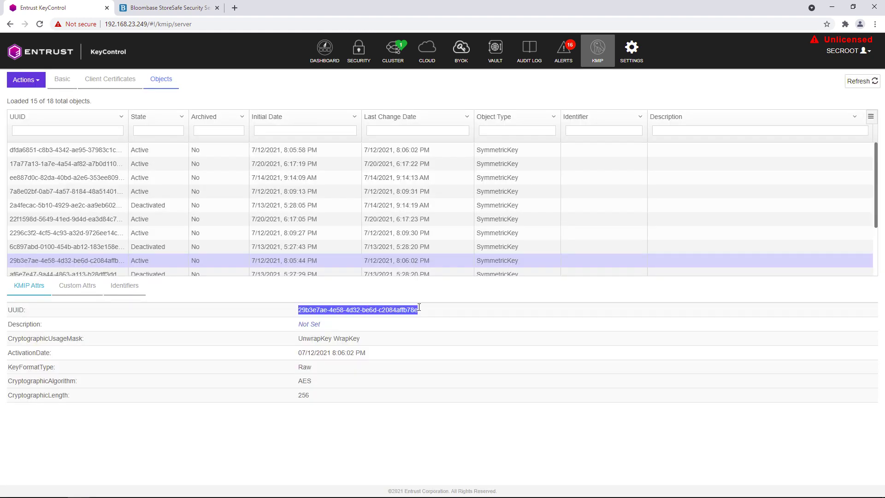
left_click(511, 322)
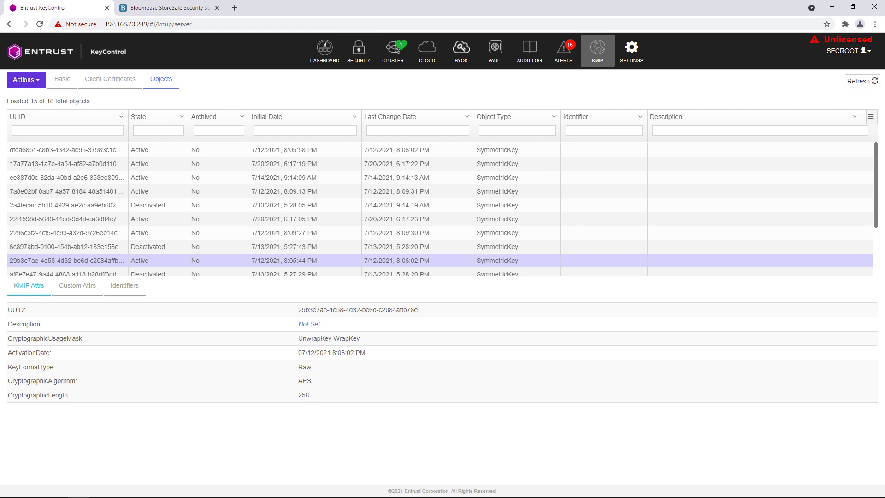
Step: Return to Bloombase StoreSafe and search the physical storage configurations of type Remote
key("ctrl+w")
left_click(153, 298)
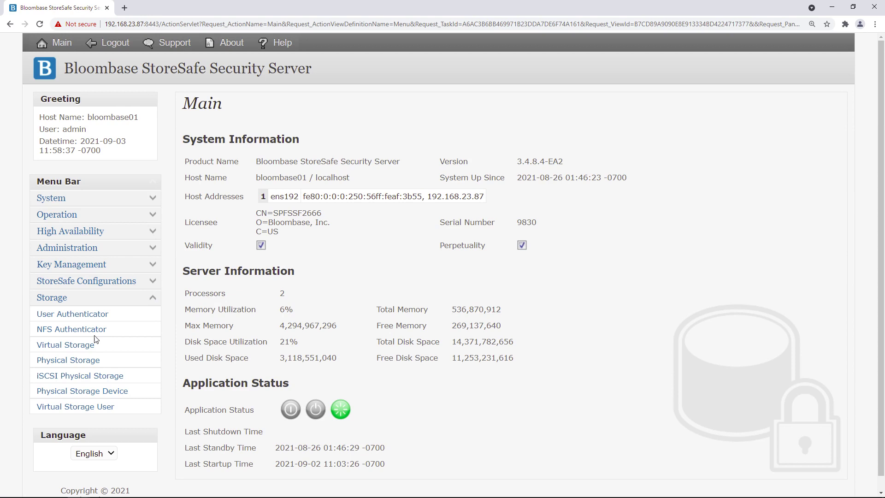
left_click(89, 360)
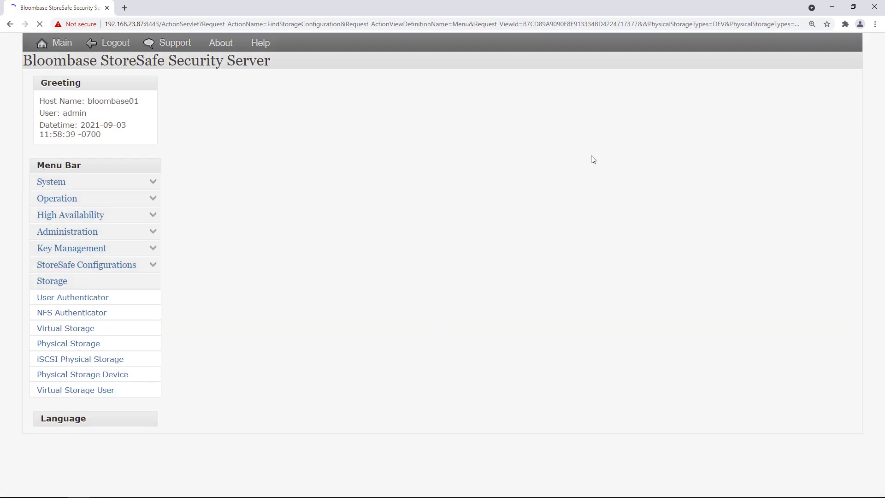
left_click(637, 162)
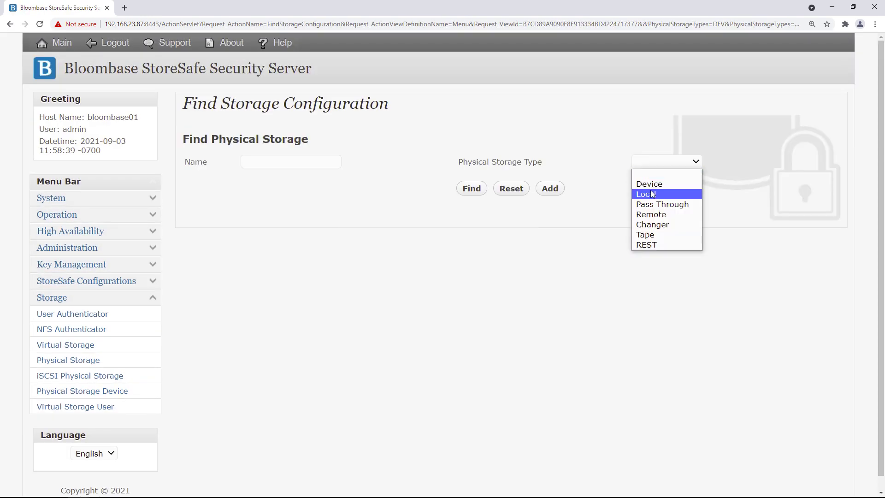
left_click(657, 212)
left_click(459, 189)
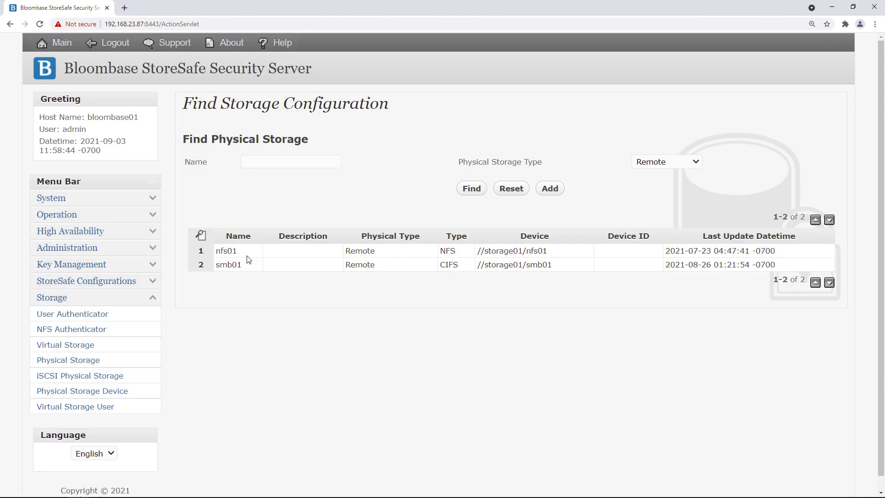
Step: Review the smb01 physical storage configuration, checking its host and share name, and close it without changes
left_click(234, 265)
left_click(265, 274)
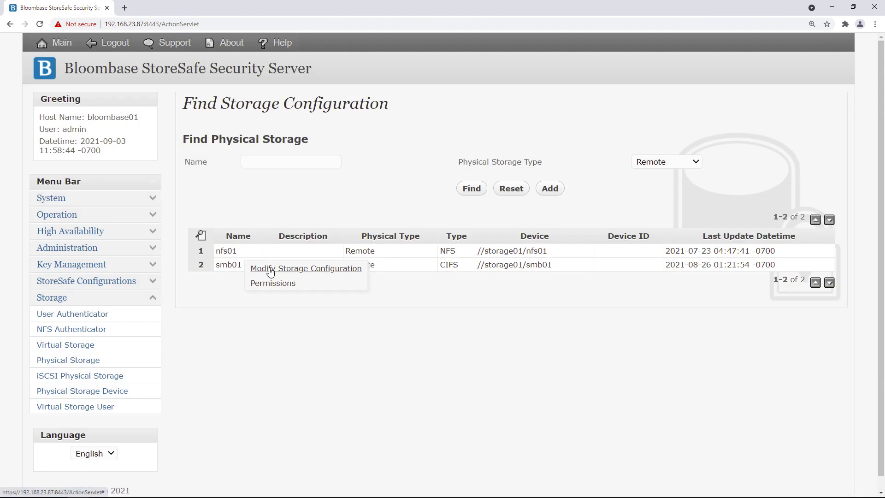
scroll(369, 290, "down", 2)
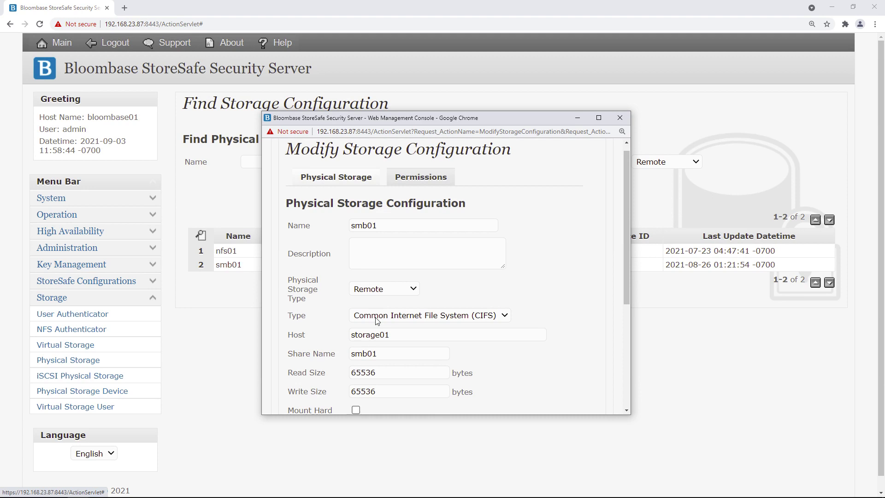
left_click(421, 225)
left_click(448, 221)
scroll(451, 221, "down", 2)
left_click_drag(400, 174, 318, 171)
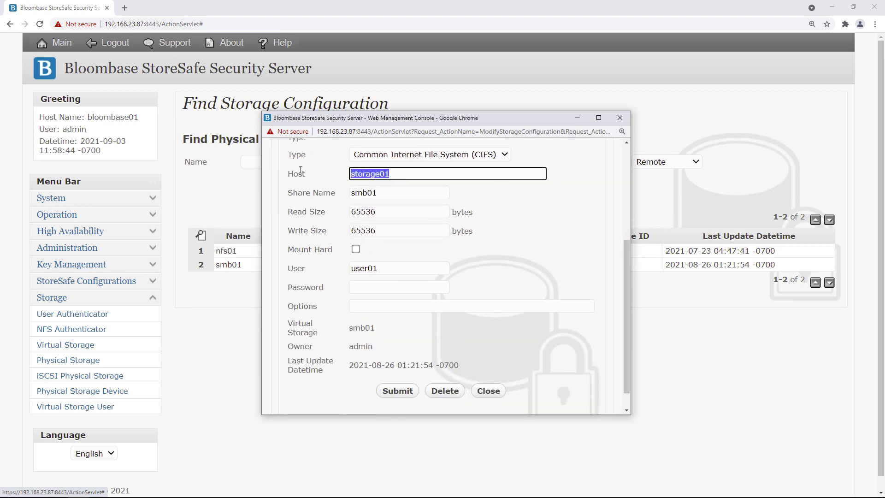
left_click(311, 182)
left_click_drag(389, 193, 313, 197)
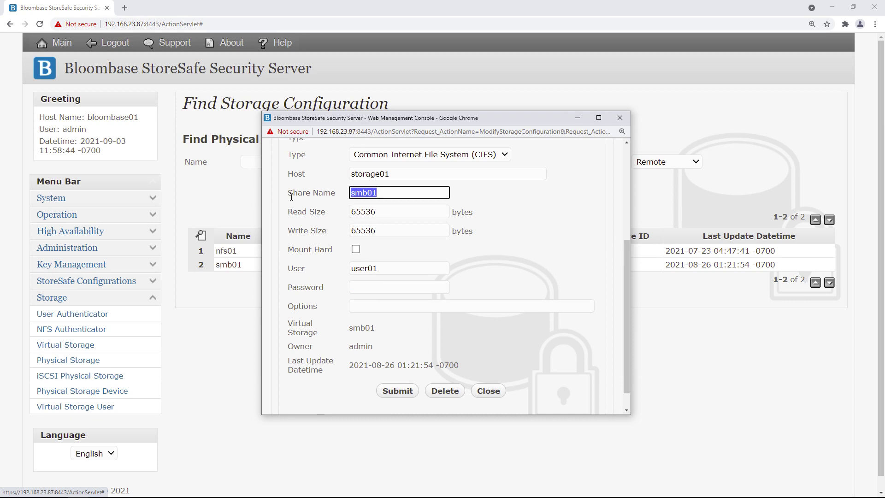
left_click(290, 196)
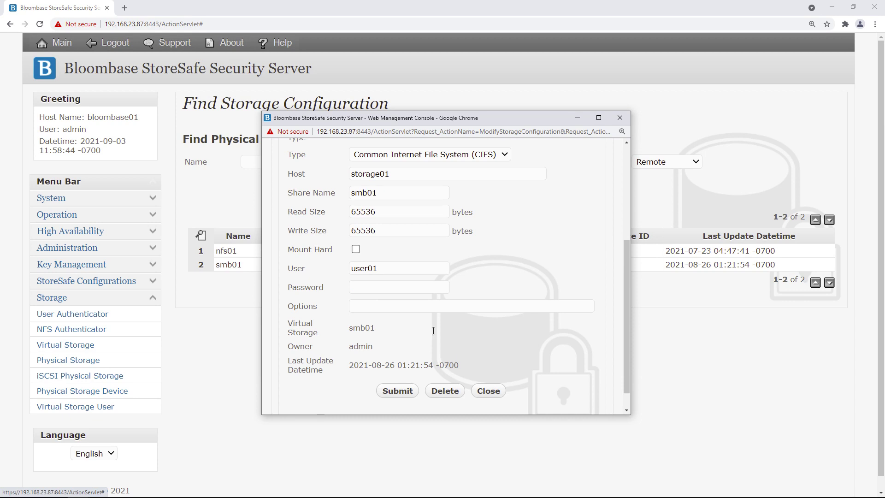
left_click(487, 390)
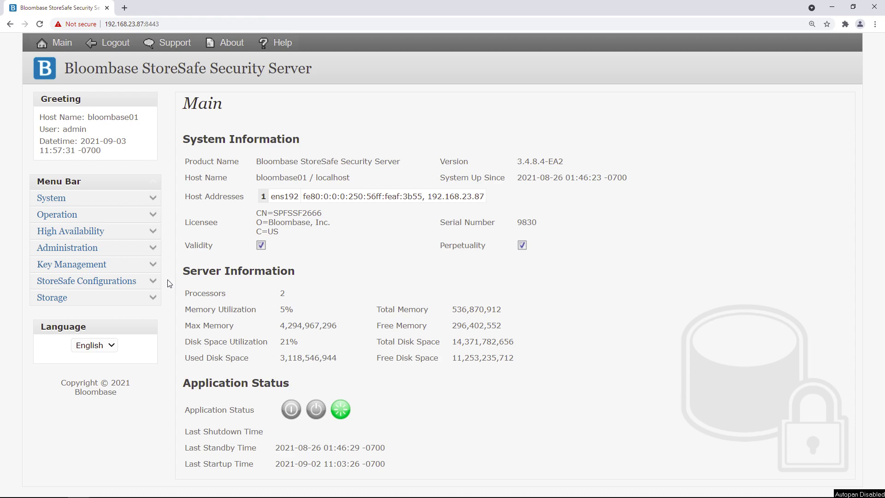
Step: Search the virtual storages with mode File and status Active
left_click(153, 297)
left_click(83, 348)
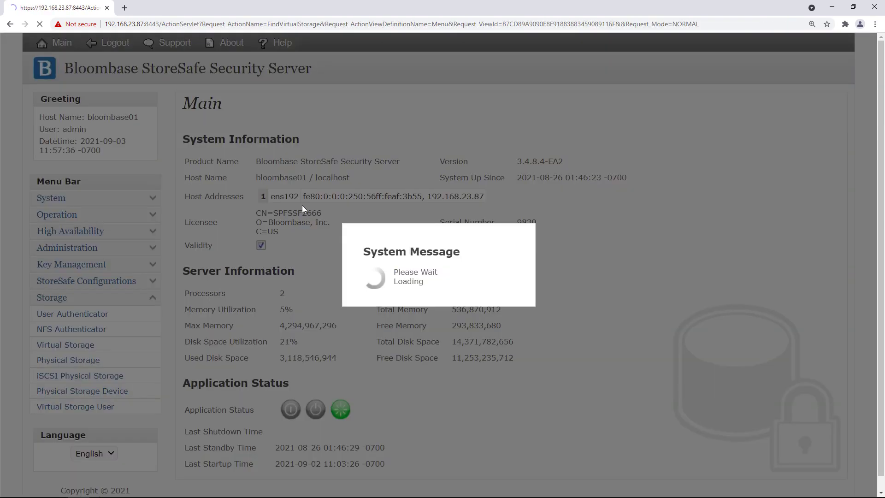
left_click(521, 161)
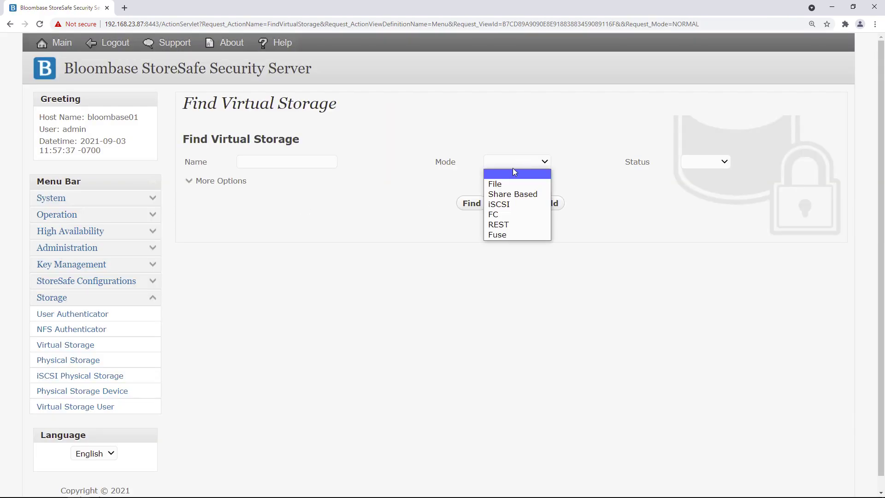
left_click(510, 182)
left_click(700, 160)
left_click(691, 183)
left_click(473, 207)
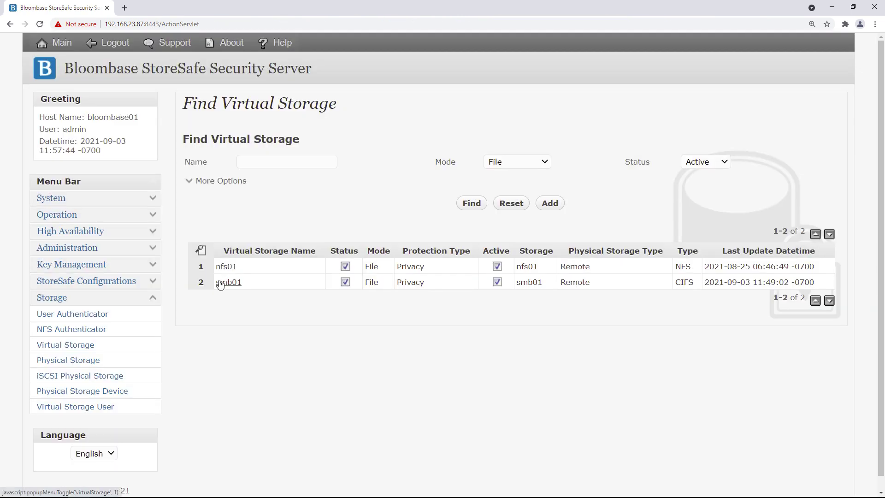
Step: Examine the smb01 virtual storage's protocol and its linked physical storage
left_click(224, 282)
left_click(268, 286)
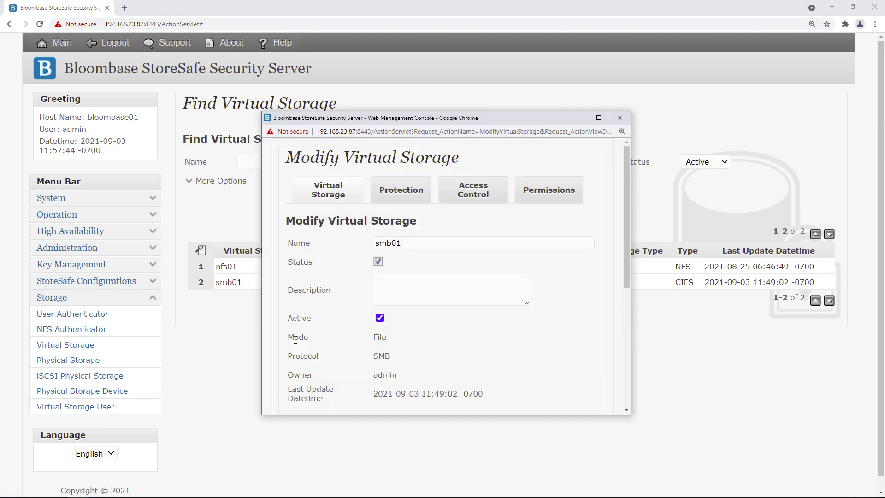
left_click_drag(296, 356, 384, 351)
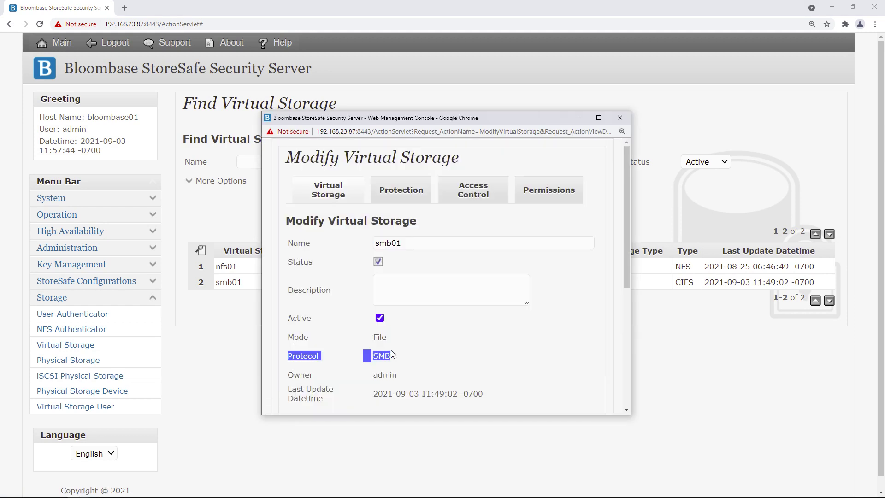
left_click(417, 361)
scroll(318, 243, "down", 5)
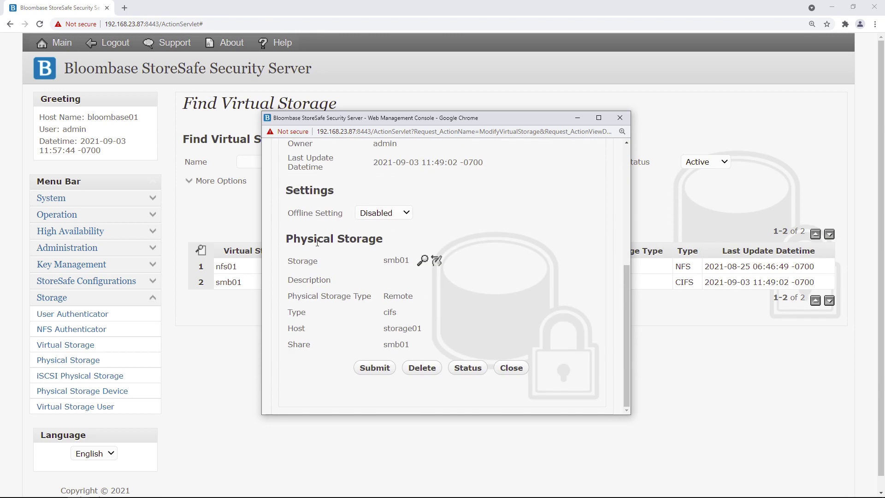
left_click_drag(286, 239, 414, 260)
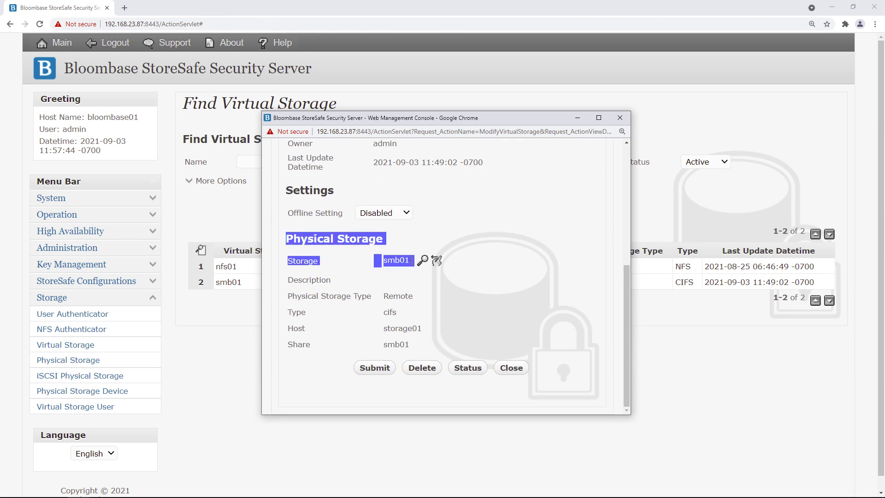
left_click(459, 232)
Step: Review the smb01 virtual storage's protection type, encryption key and cryptographic cipher settings
scroll(460, 234, "up", 10)
left_click(401, 190)
scroll(429, 311, "down", 3)
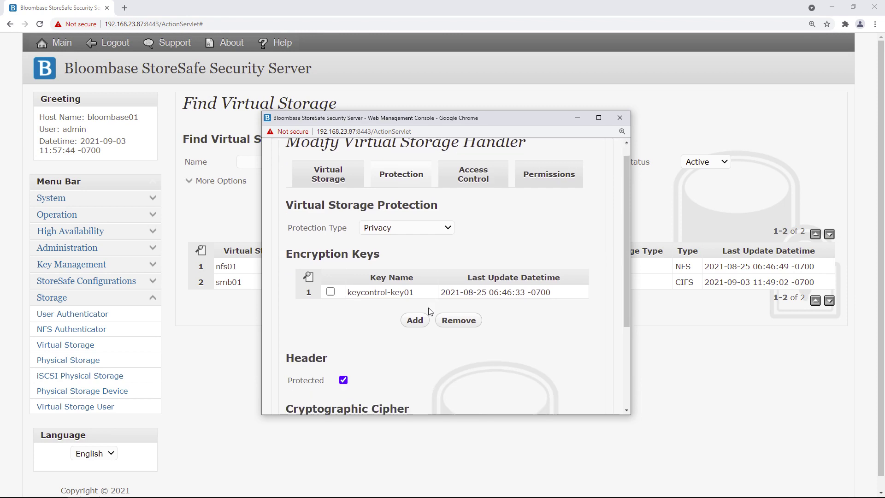
left_click_drag(415, 164, 345, 164)
left_click(360, 191)
scroll(373, 189, "up", 3)
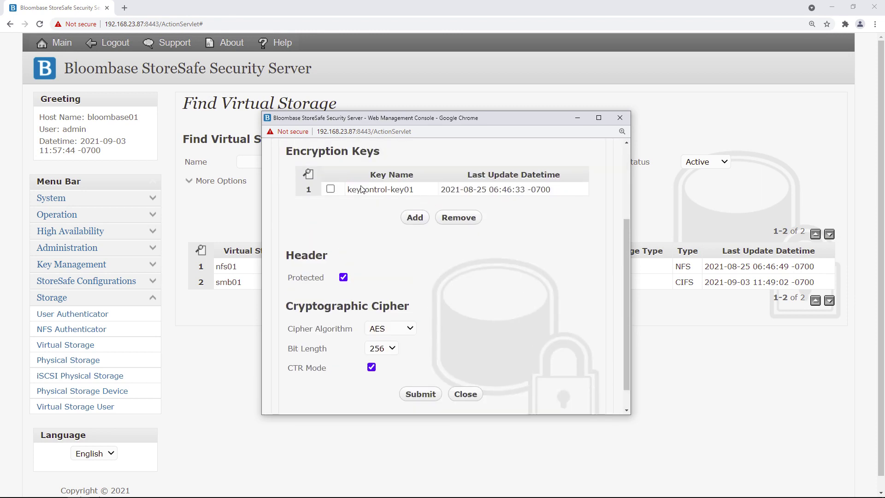
Step: Review the smb01 virtual storage's user access control list and close it without changes
left_click(460, 190)
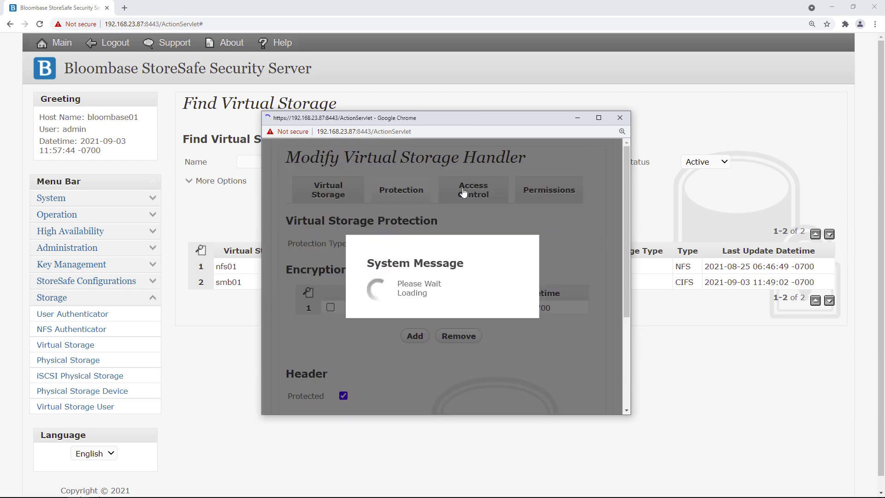
scroll(511, 296, "down", 2)
scroll(510, 295, "down", 1)
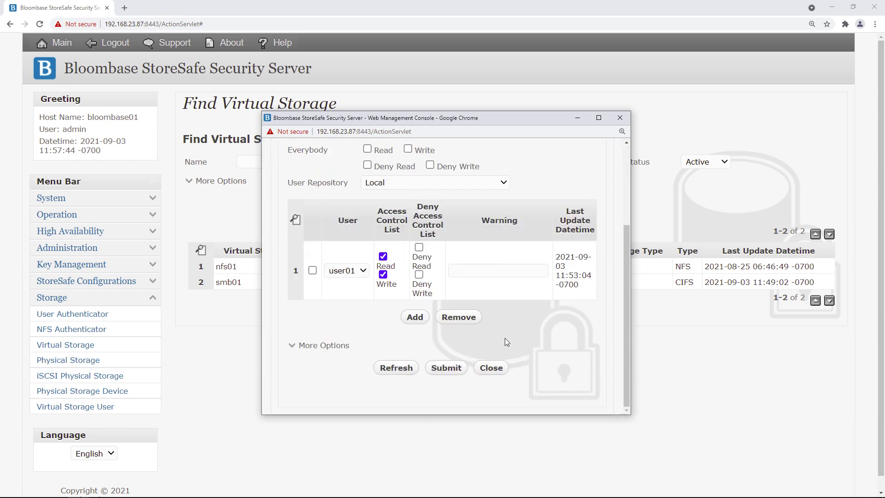
left_click(493, 367)
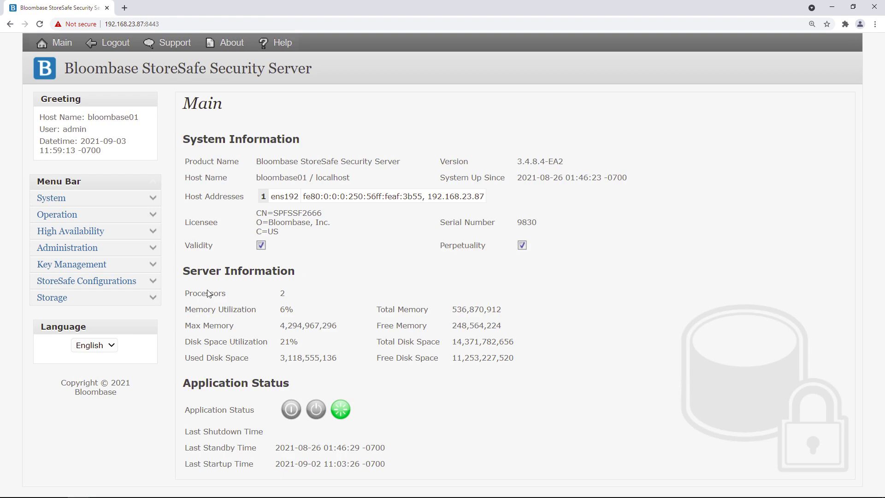
Step: Search the physical storage configurations with the storage type Remote
left_click(154, 297)
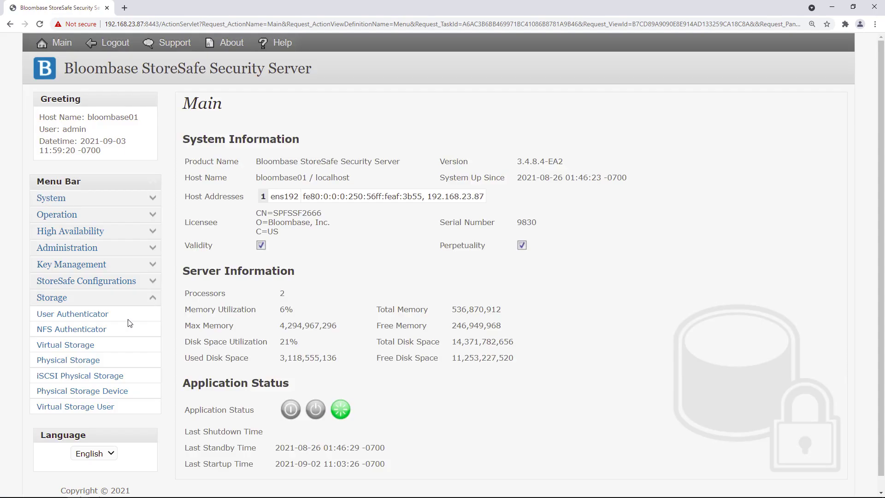
left_click(69, 360)
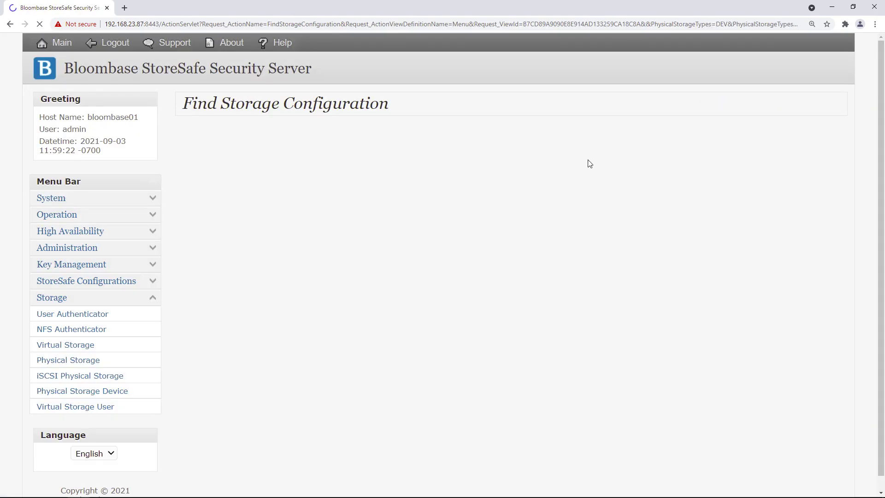
left_click(636, 161)
left_click(645, 214)
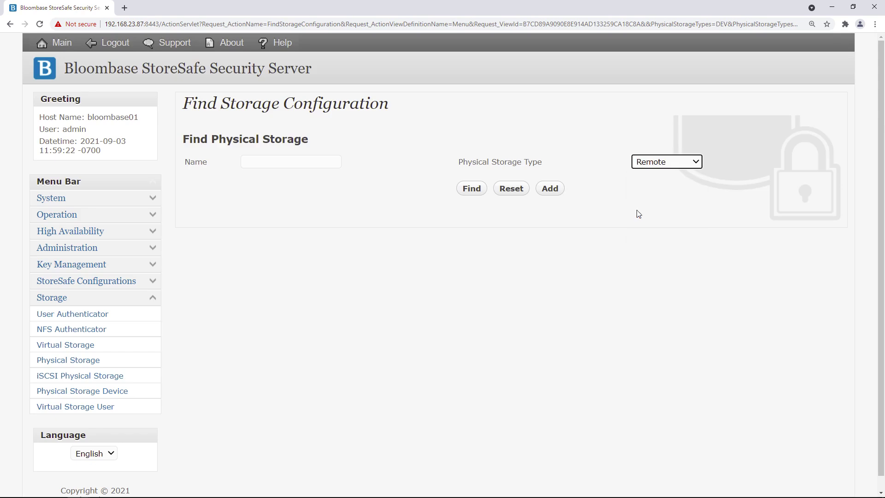
left_click(467, 192)
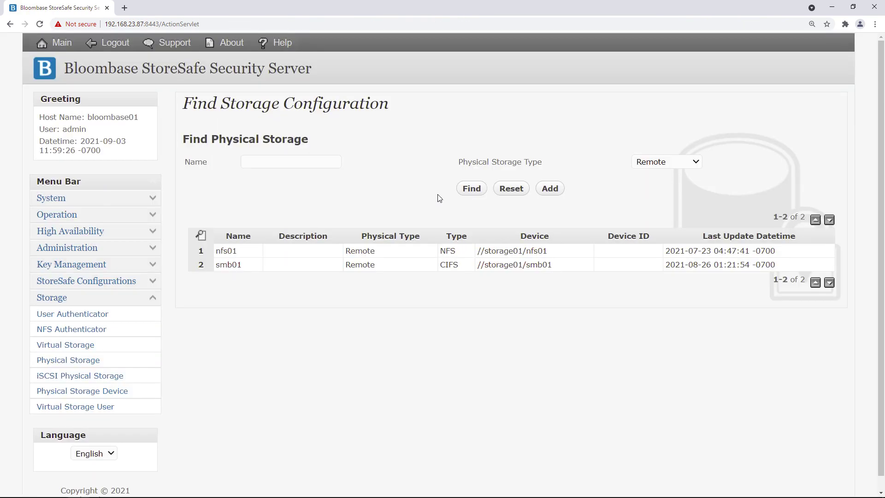
Step: Examine the nfs01 physical storage's type, host and share name, and close its configuration without changes
left_click(226, 250)
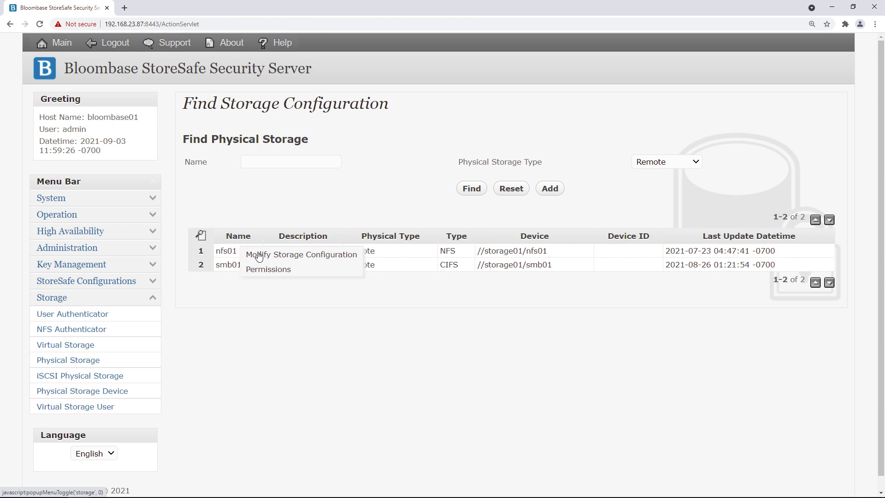
left_click(272, 254)
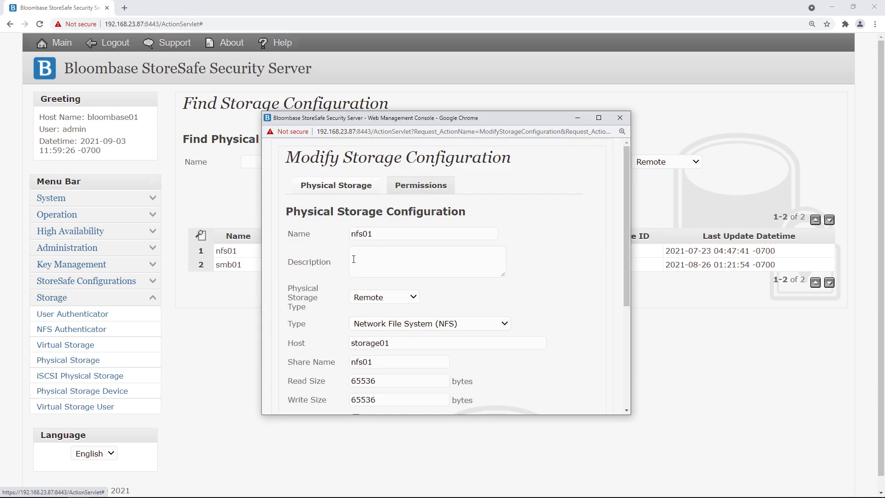
scroll(386, 309, "down", 4)
left_click(389, 156)
left_click(393, 170)
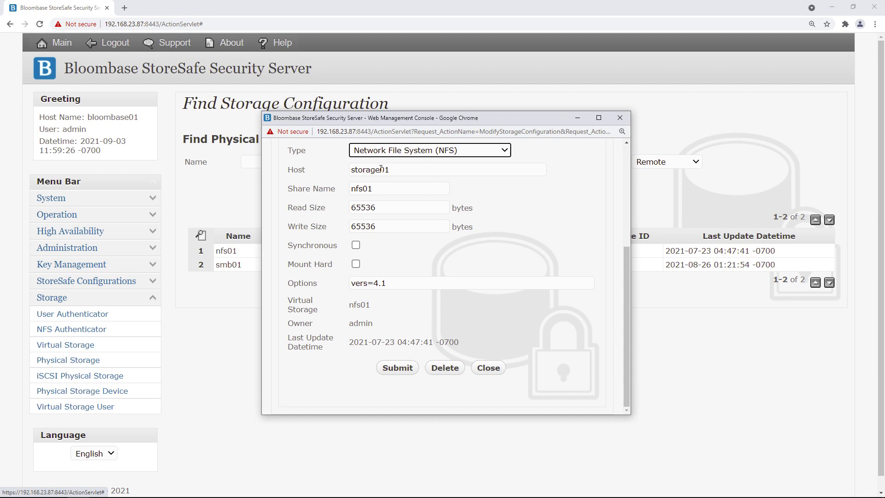
double_click(381, 170)
left_click(390, 201)
left_click_drag(391, 194, 349, 190)
left_click(472, 351)
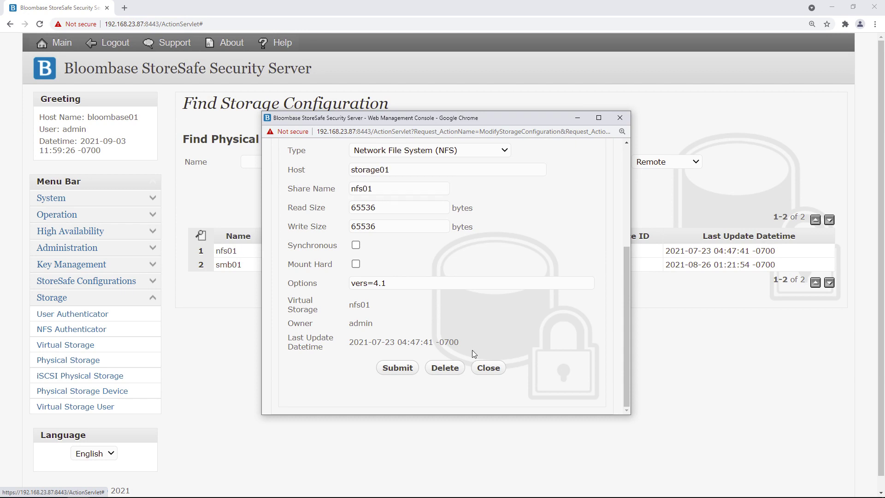
left_click(496, 368)
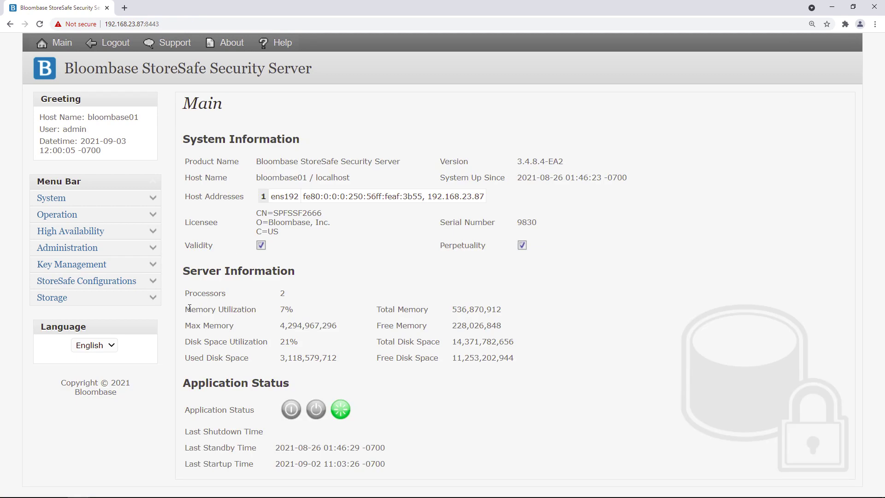
Step: Search the virtual storages with mode File and status Active
left_click(156, 301)
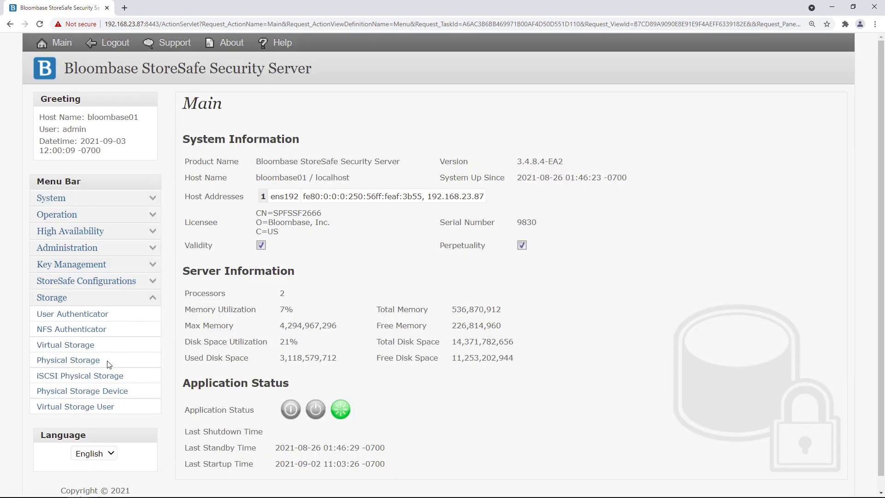
left_click(72, 347)
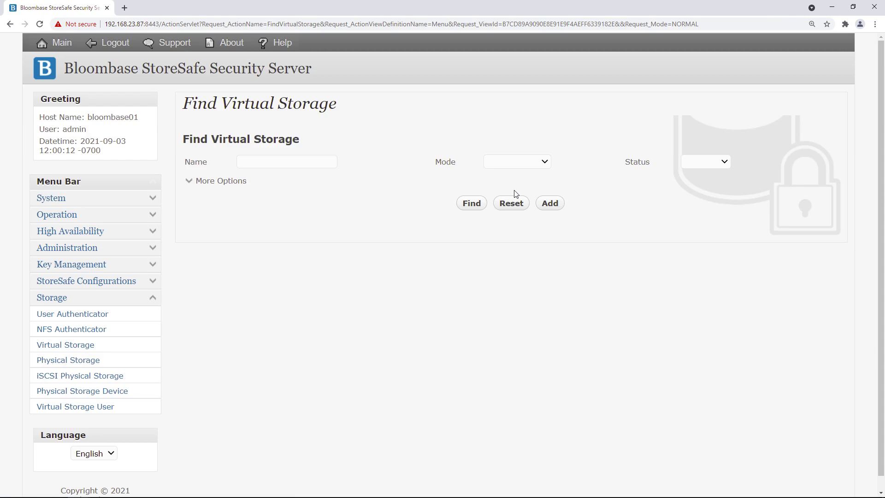
left_click(525, 162)
left_click(524, 181)
left_click(694, 163)
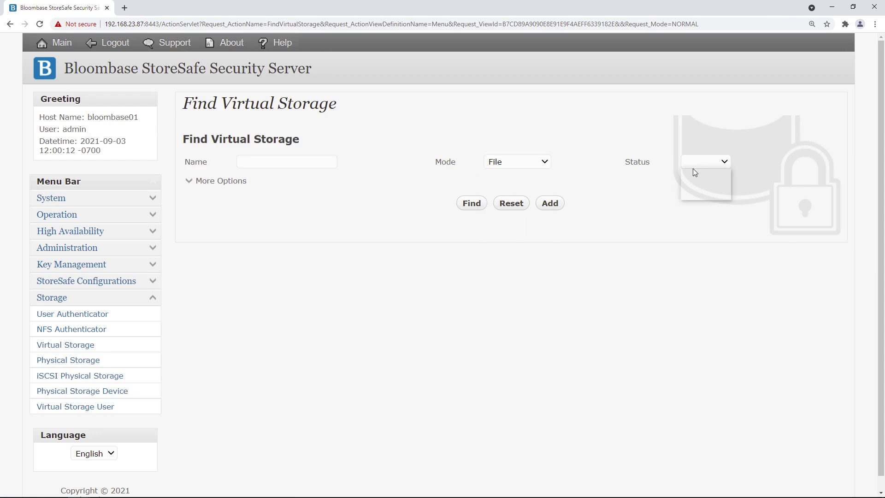
left_click(690, 184)
left_click(468, 199)
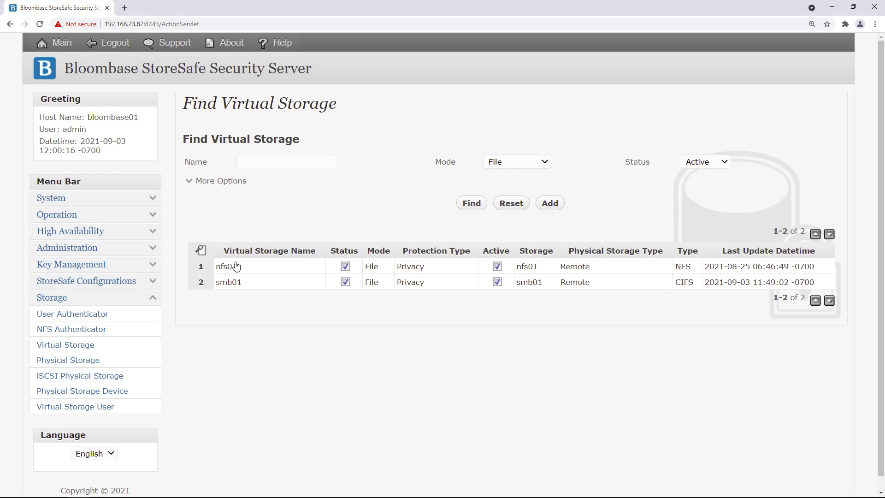
Step: Examine the nfs01 virtual storage's protocol and its linked physical storage
left_click(228, 267)
left_click(261, 271)
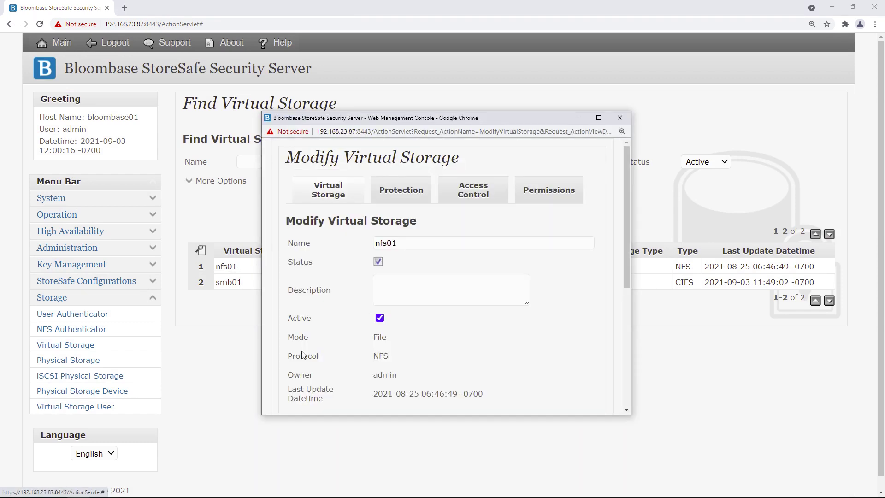
left_click_drag(304, 353, 405, 363)
left_click(404, 363)
scroll(404, 363, "down", 5)
left_click_drag(310, 238, 405, 260)
left_click(497, 243)
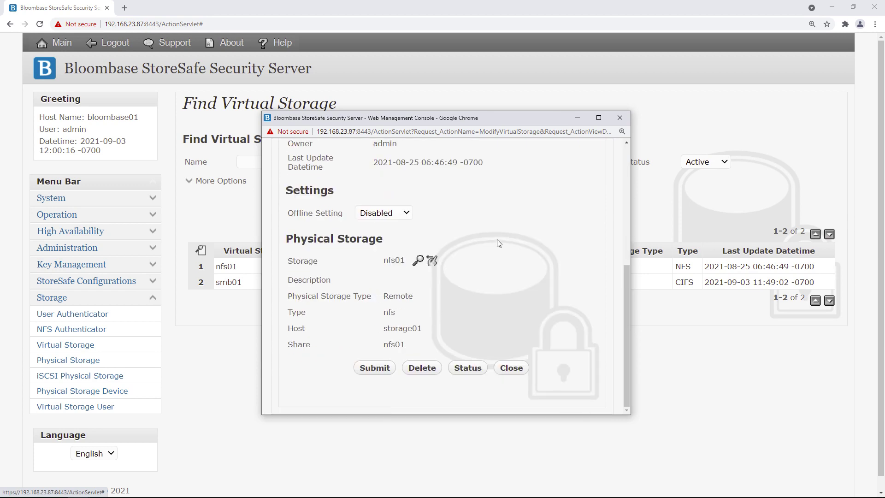
Step: Review the nfs01 virtual storage's protection type, encryption key and cryptographic cipher settings
scroll(498, 243, "up", 5)
left_click(408, 195)
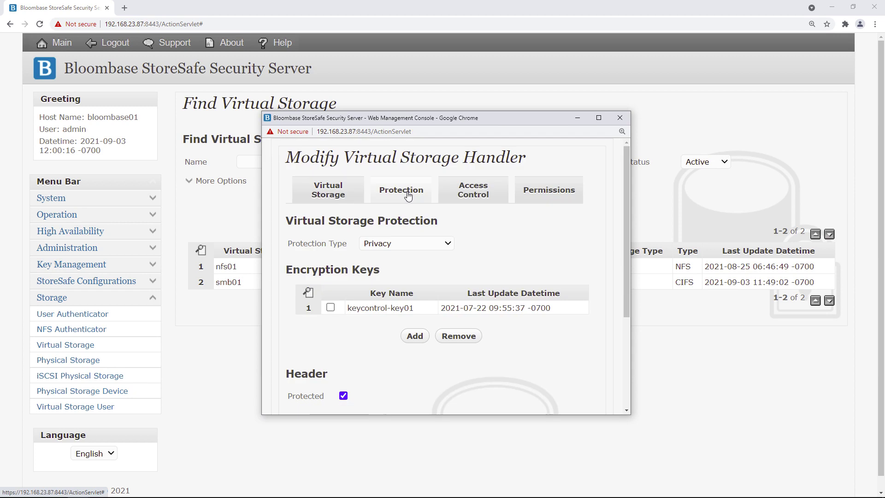
scroll(406, 251, "down", 2)
scroll(407, 252, "down", 2)
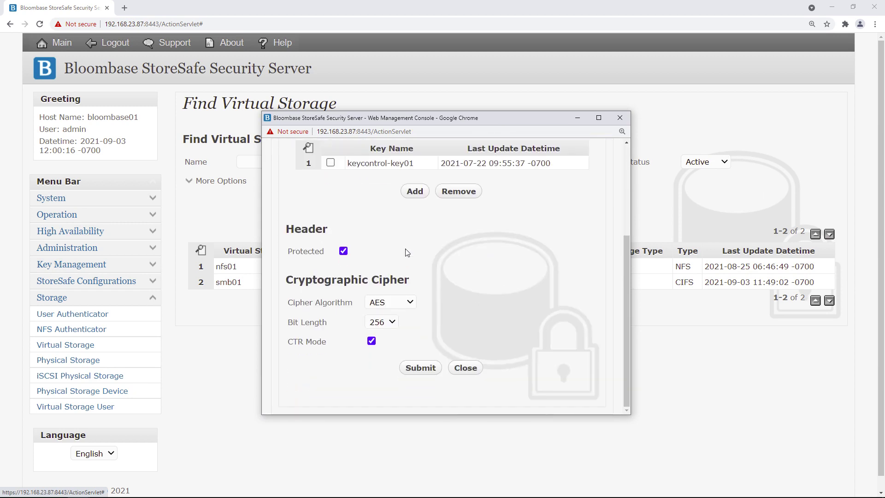
left_click_drag(416, 163, 347, 163)
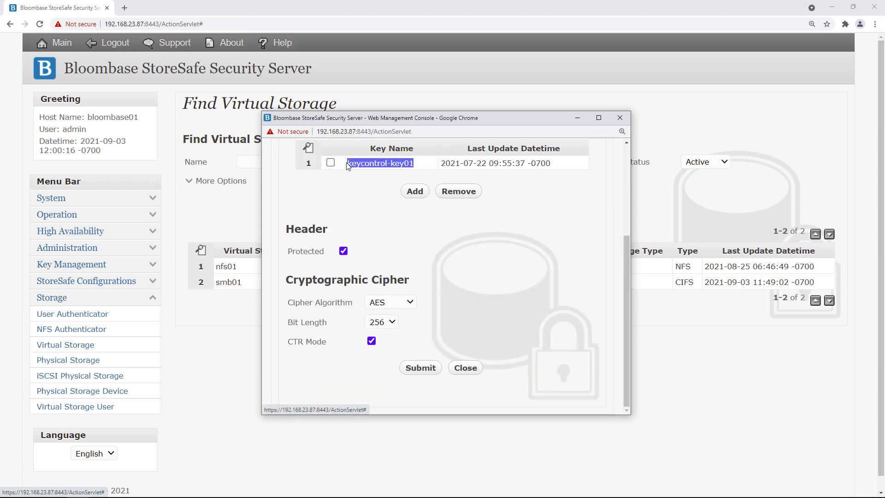
left_click(356, 191)
Step: Review the nfs01 virtual storage's host and subnet access control and close it without changes
scroll(356, 192, "up", 1)
scroll(355, 189, "up", 3)
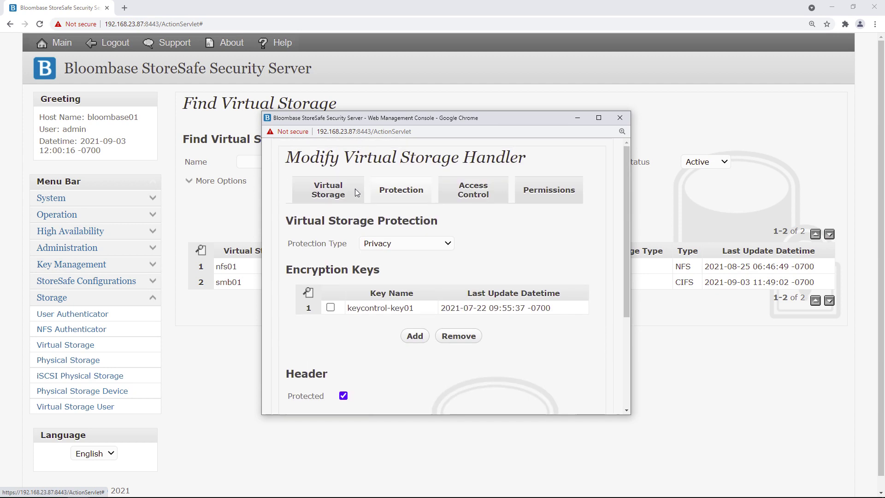
left_click(468, 191)
scroll(470, 295, "down", 6)
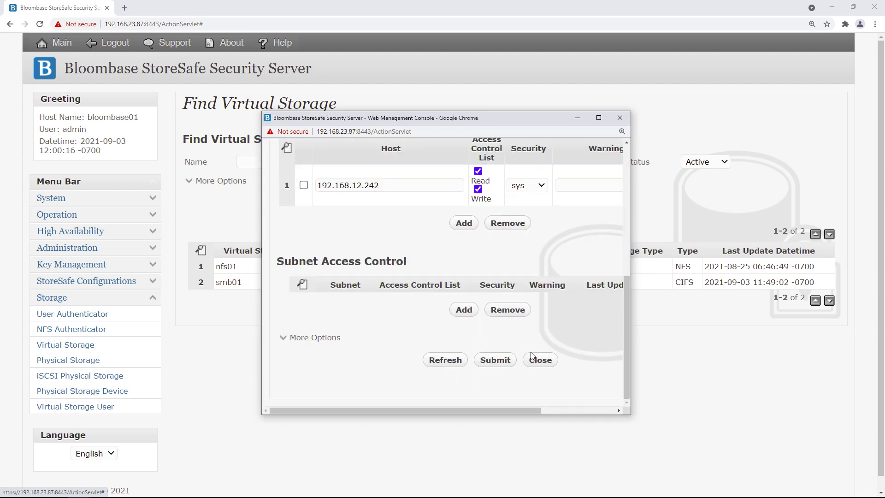
left_click(540, 359)
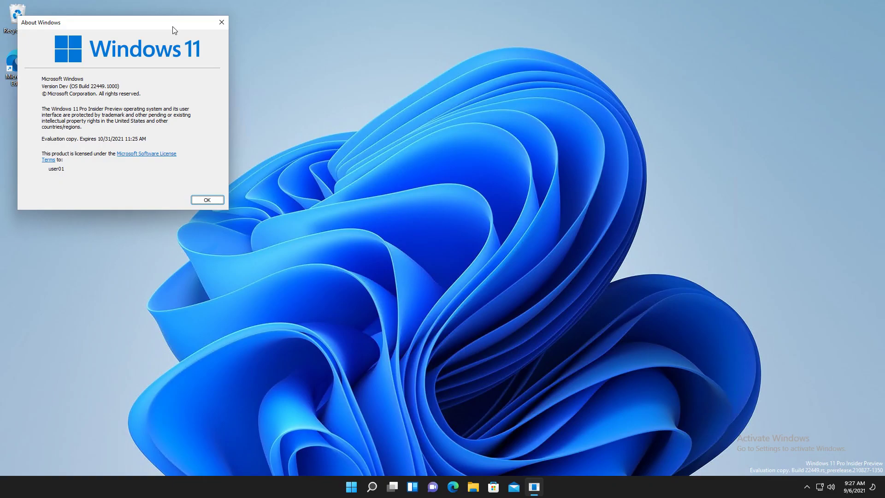
Step: Close the About Windows dialog and, in File Explorer, open the gbgss17 folder in the smb01 share on \\bloombase01
left_click(222, 22)
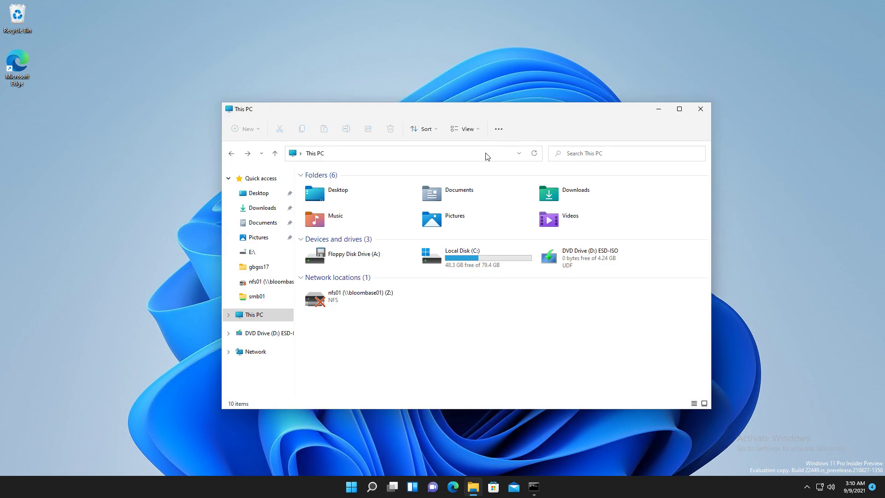
left_click(487, 155)
type("\\\\bloombase01")
key("Return")
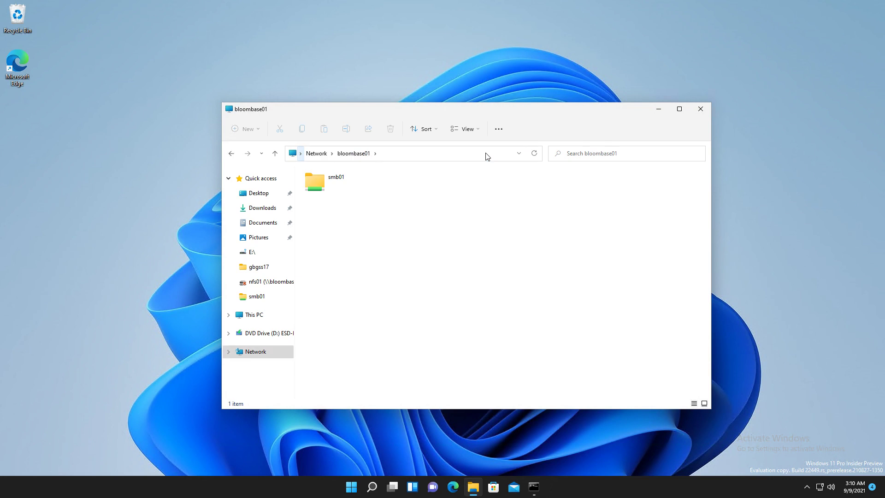
double_click(366, 188)
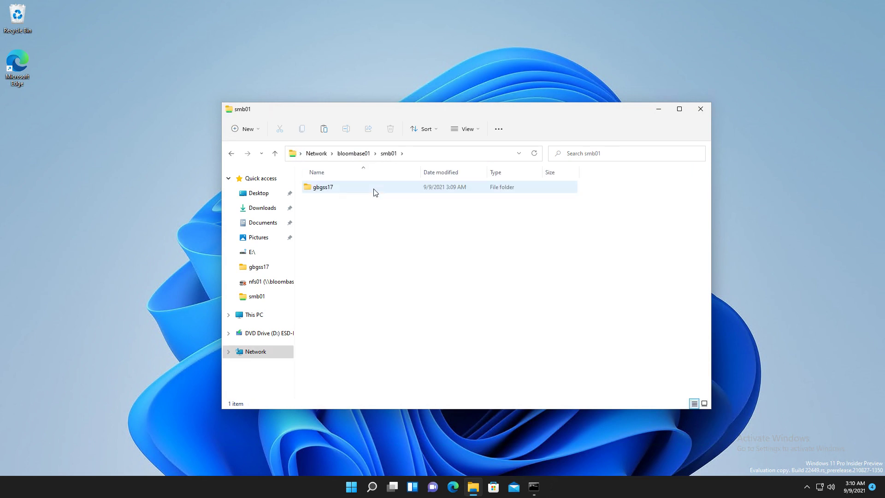
double_click(343, 190)
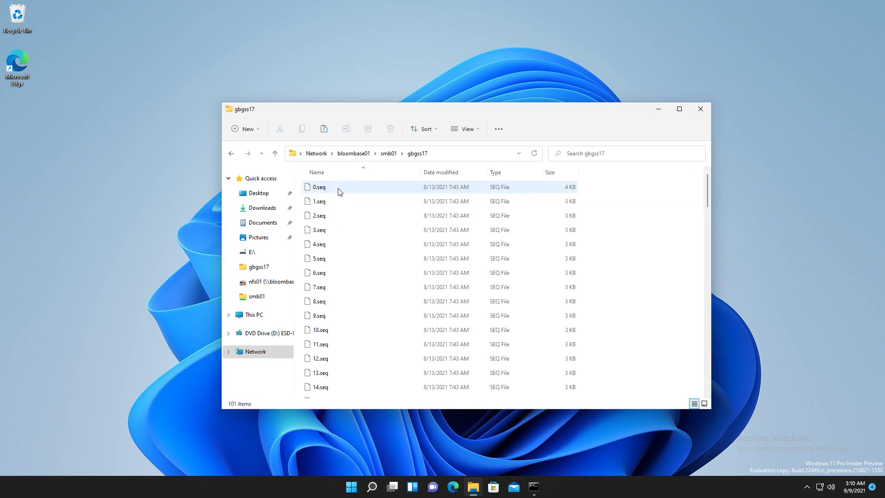
Step: Open 0.seq from the smb01 share in Notepad, read through its contents and close it
right_click(326, 189)
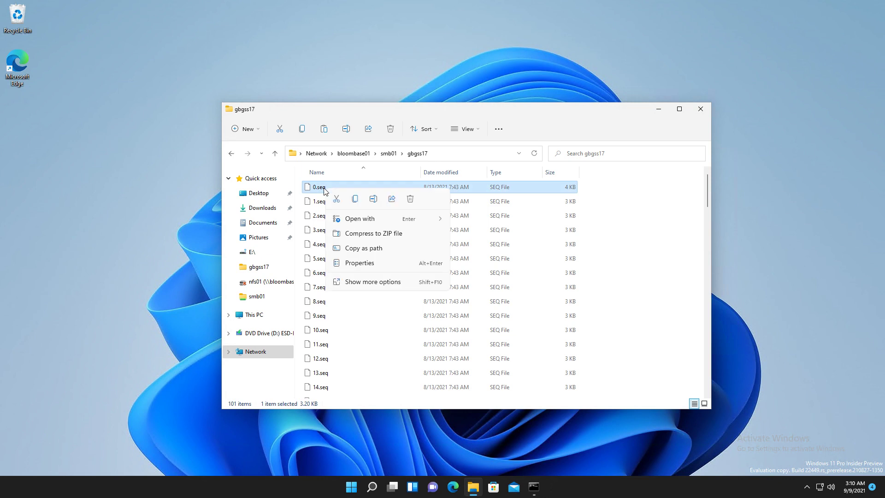
mouse_move(439, 218)
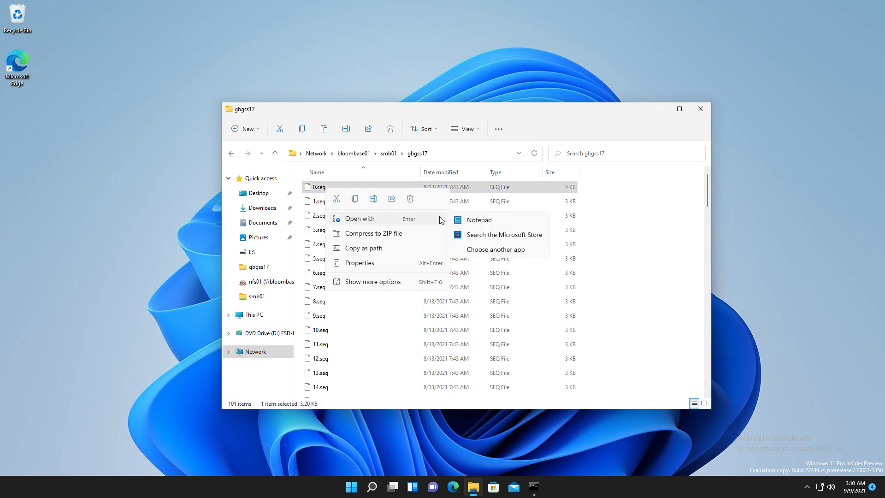
left_click(476, 221)
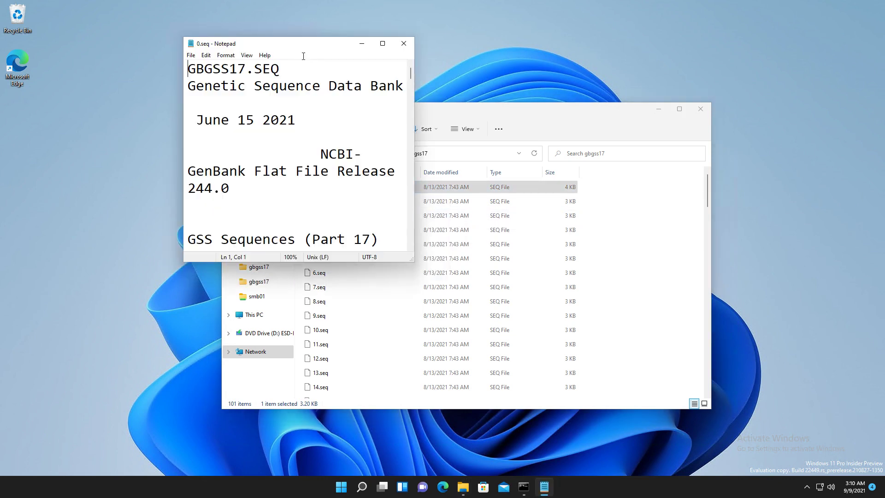
double_click(297, 46)
left_click(394, 260)
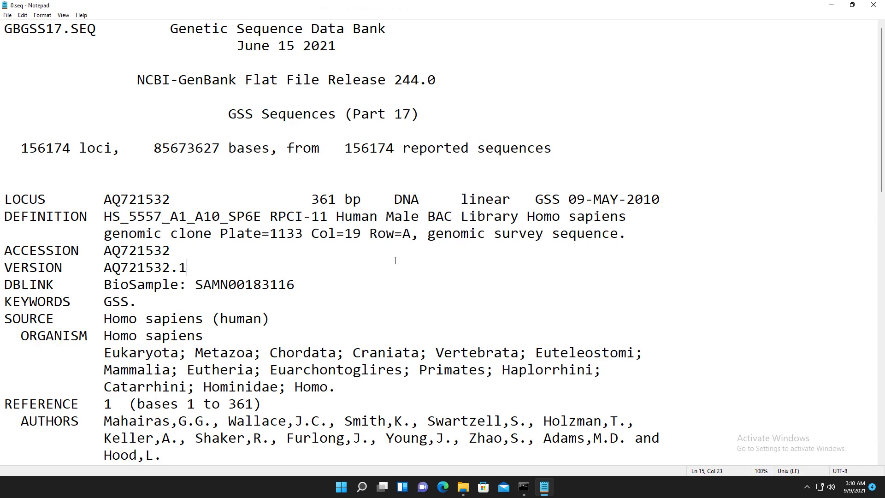
scroll(397, 256, "down", 14)
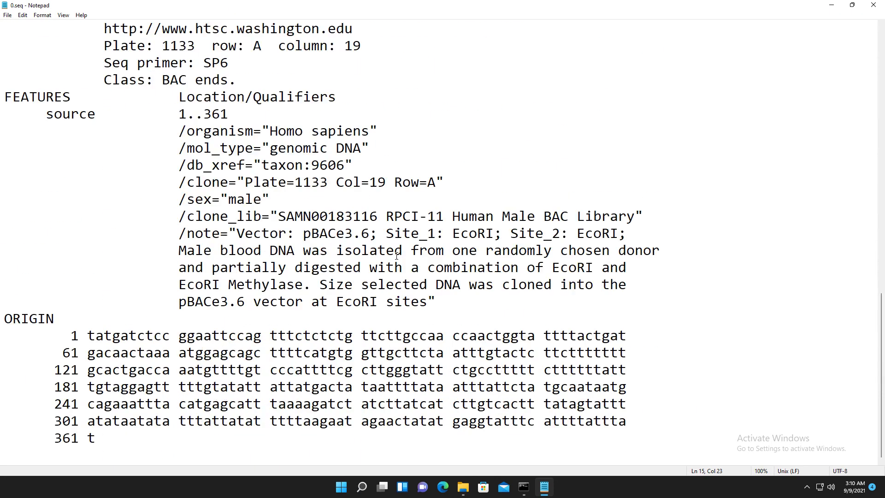
left_click(870, 6)
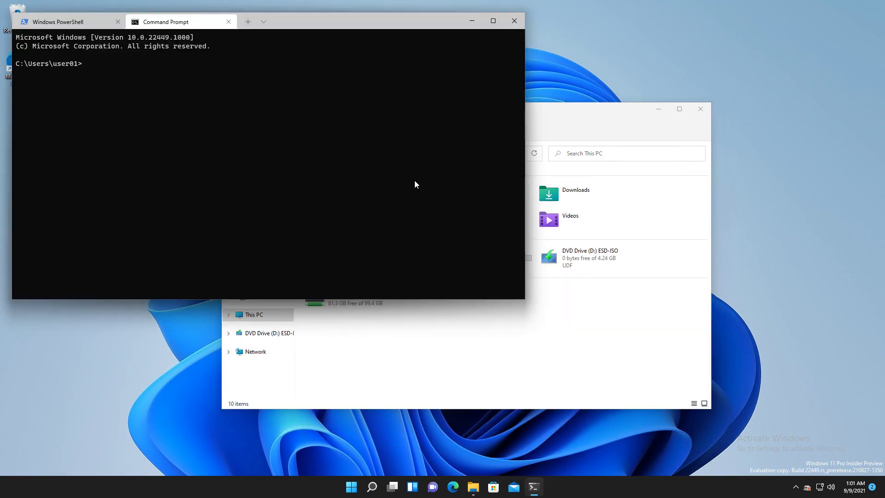
Step: Run mount in the Command Prompt to list the mounted NFS shares
type("mount")
key("Return")
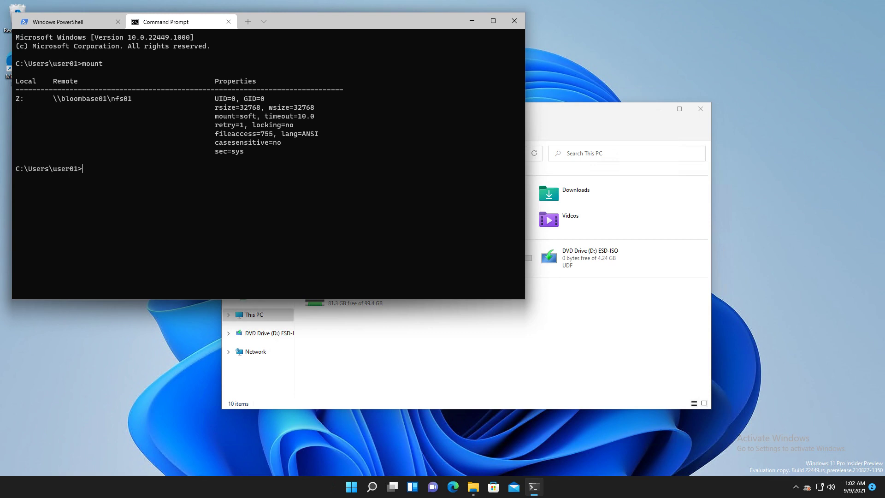
Step: In File Explorer, open the gbgss17 folder on the nfs01 (Z:) network drive and select 0.seq
left_click(367, 316)
double_click(359, 297)
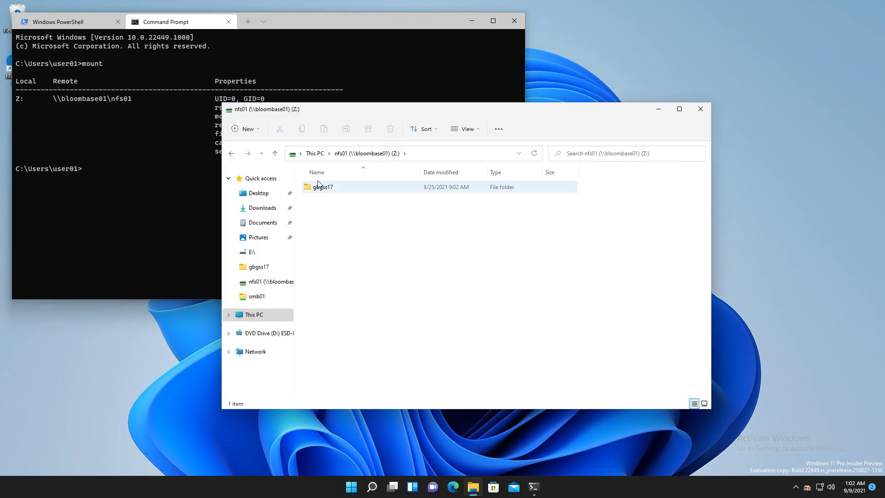
left_click(339, 190)
double_click(339, 190)
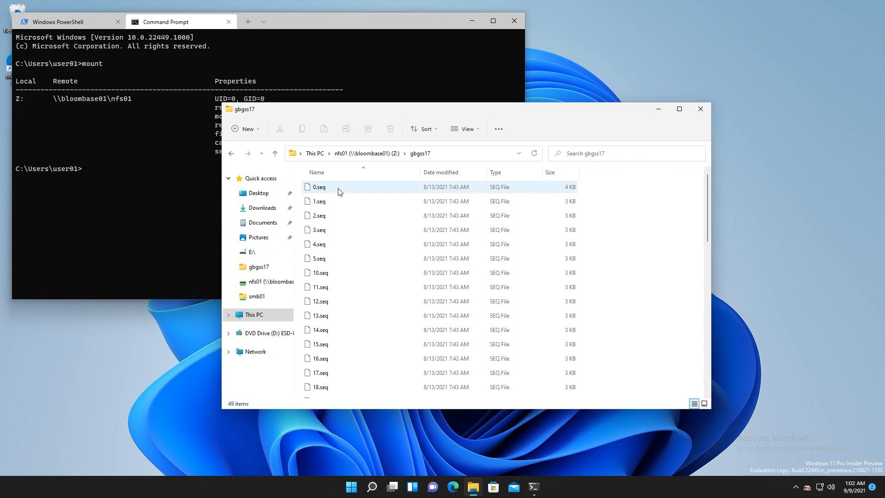
left_click(317, 190)
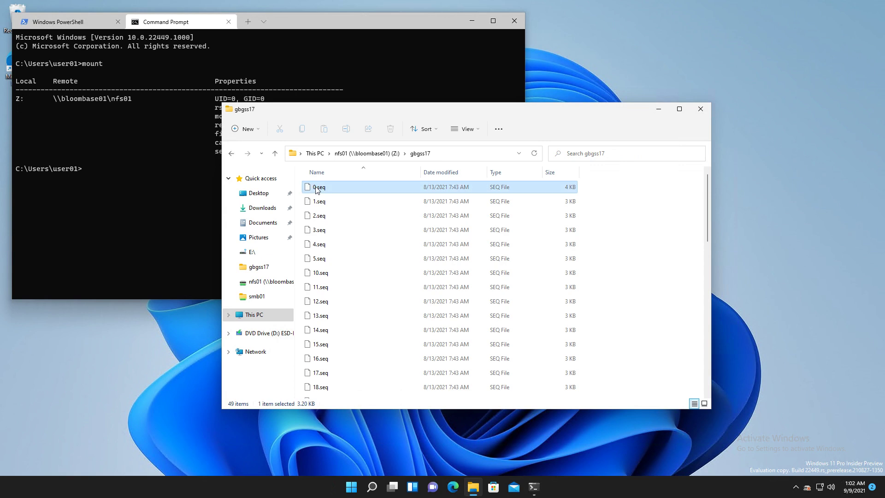
Step: Open 0.seq from the nfs01 (Z:) drive in Notepad, maximize the window and read through the file's contents
right_click(317, 189)
mouse_move(393, 216)
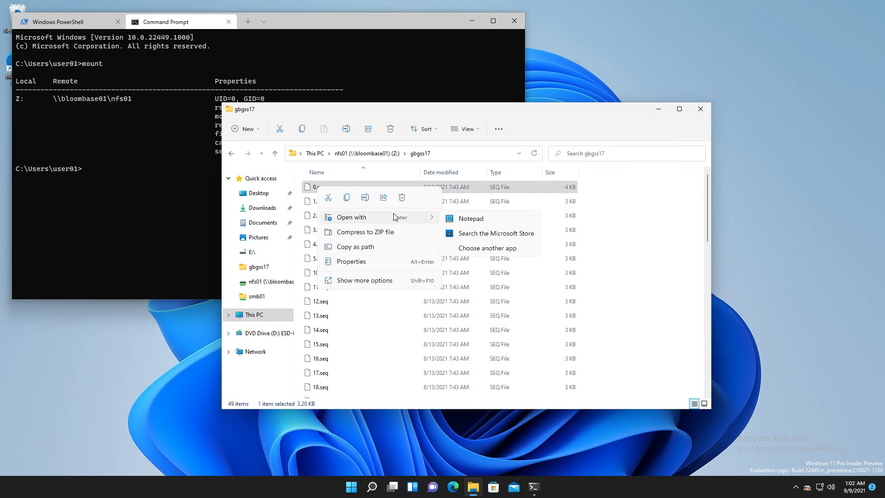
left_click(474, 219)
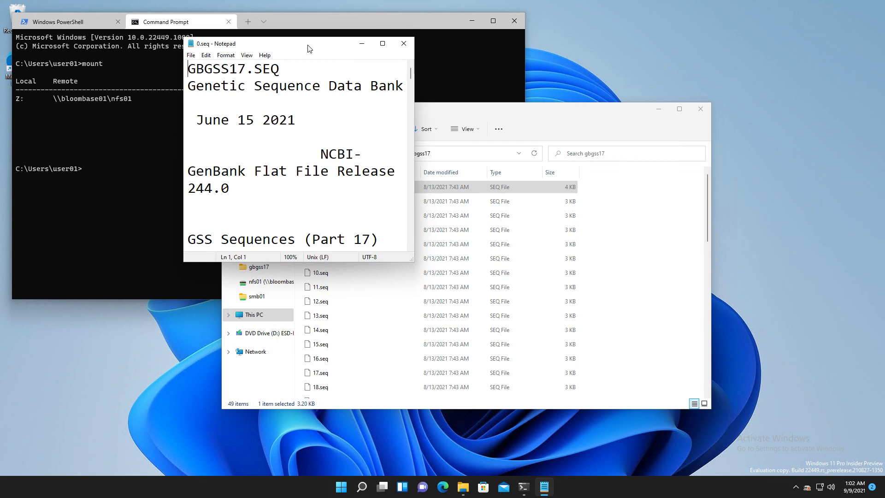
double_click(309, 49)
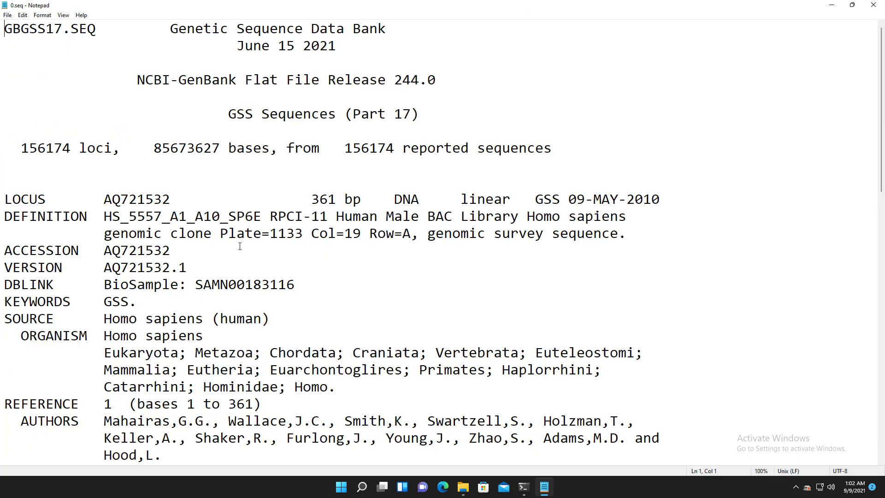
scroll(204, 299, "down", 14)
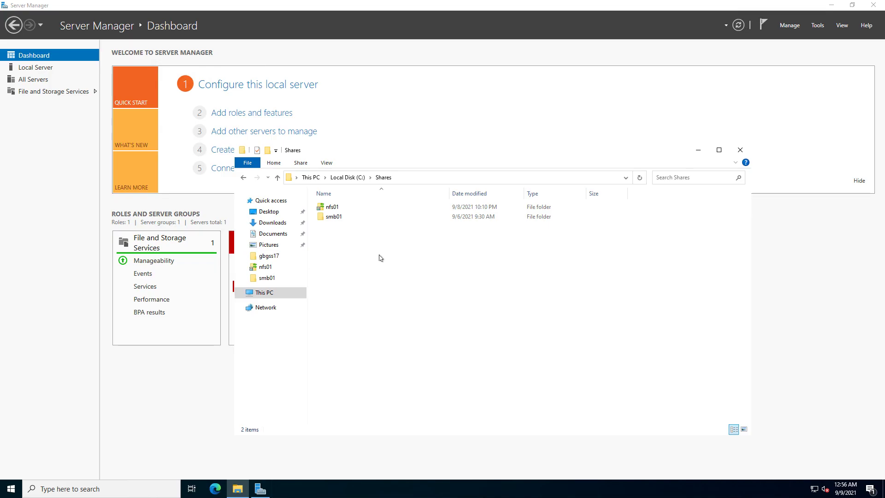
Step: On the Windows storage server, open the gbgss17 folder in C:\Shares\smb01 and view 0.seq in Notepad
double_click(339, 218)
double_click(337, 209)
right_click(337, 208)
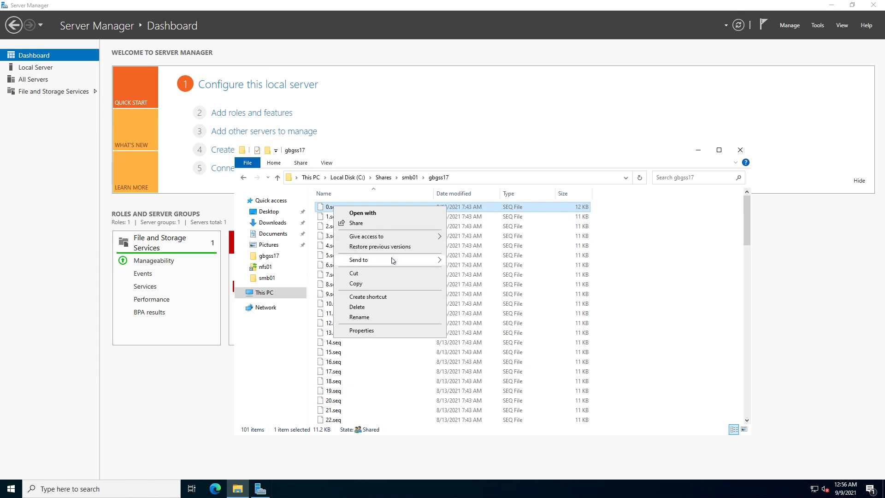
left_click(375, 213)
left_click(367, 208)
left_click(387, 162)
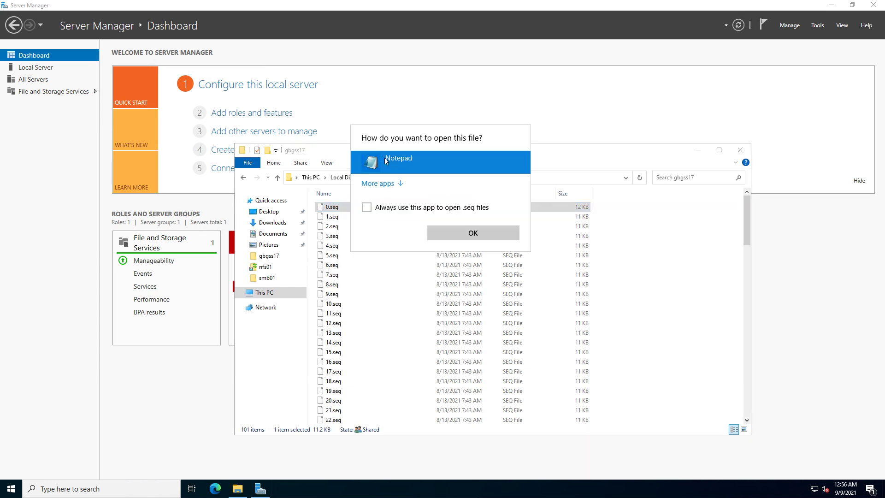
left_click(460, 233)
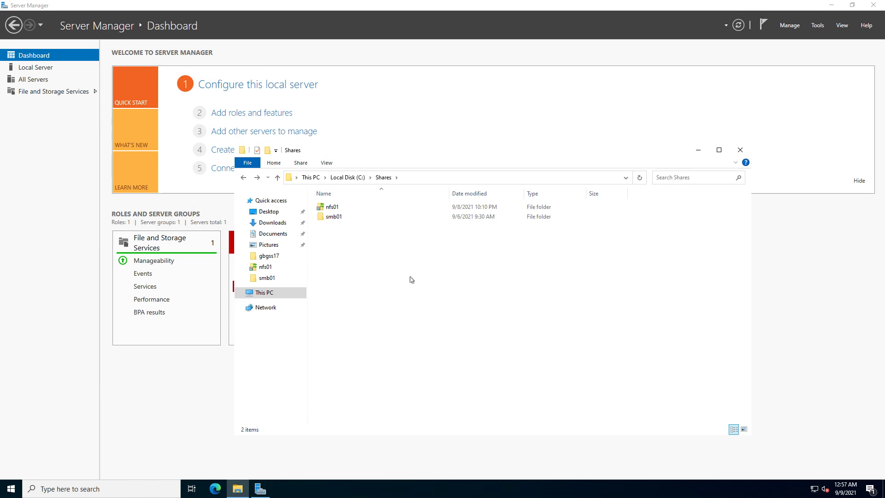
Step: On the storage server, open the gbgss17 folder in C:\Shares\nfs01 and view its 0.seq file in Notepad
left_click(337, 207)
double_click(336, 207)
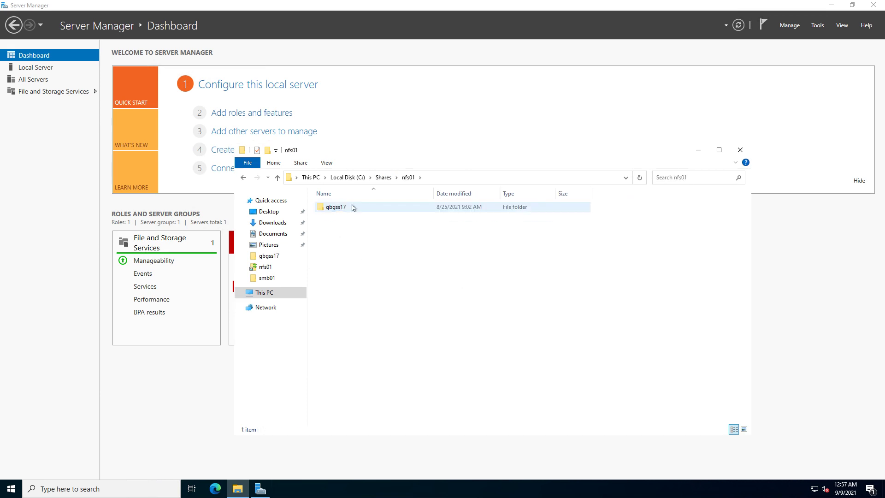
double_click(352, 208)
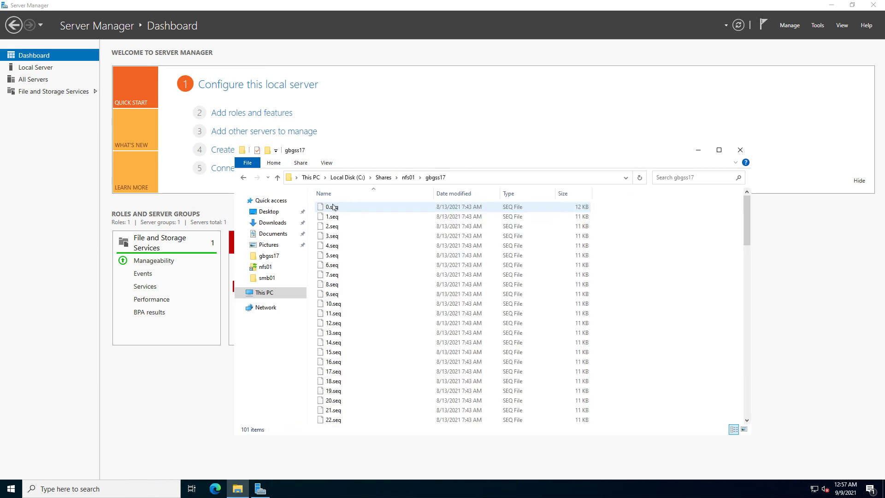
left_click(333, 207)
right_click(333, 206)
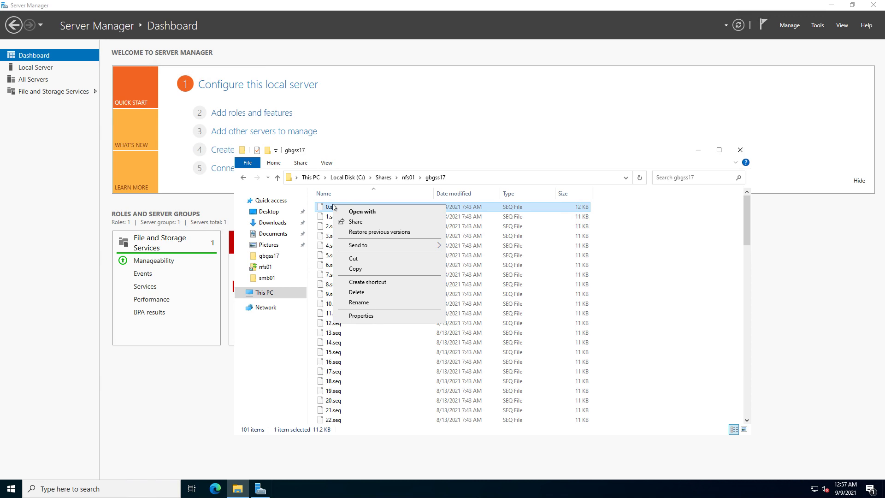
left_click(362, 211)
left_click(366, 207)
left_click(384, 169)
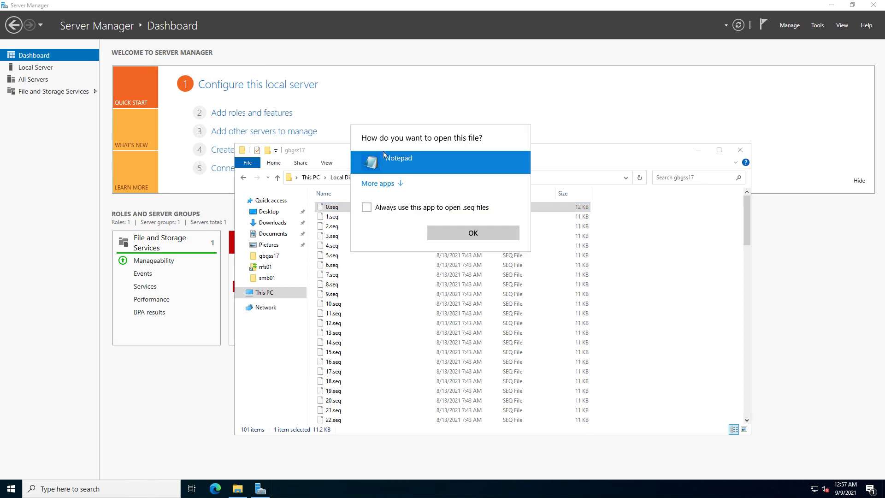
left_click(457, 229)
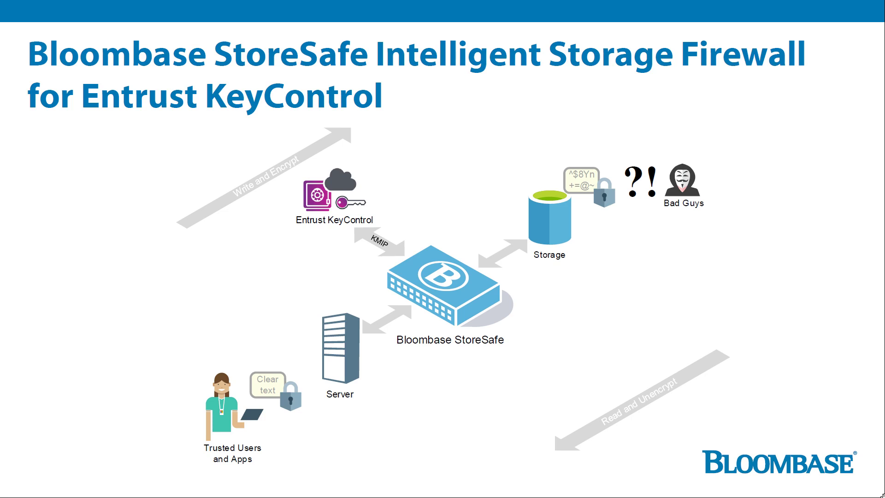
key("Right")
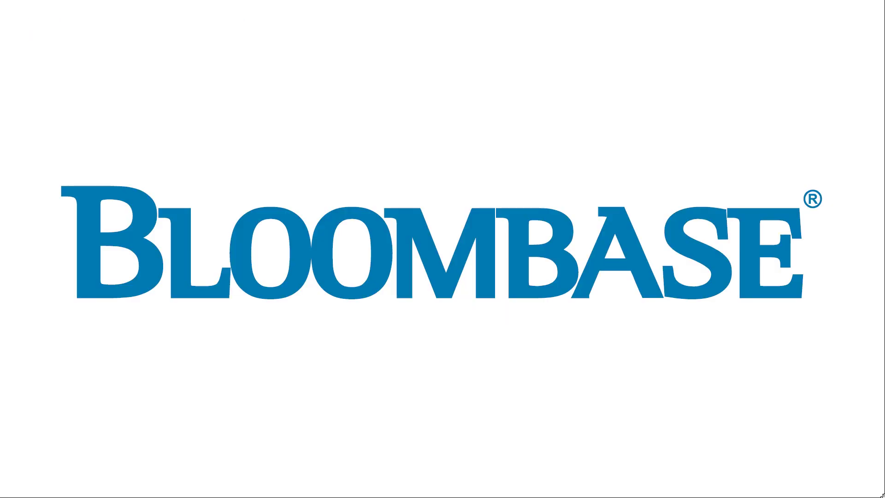